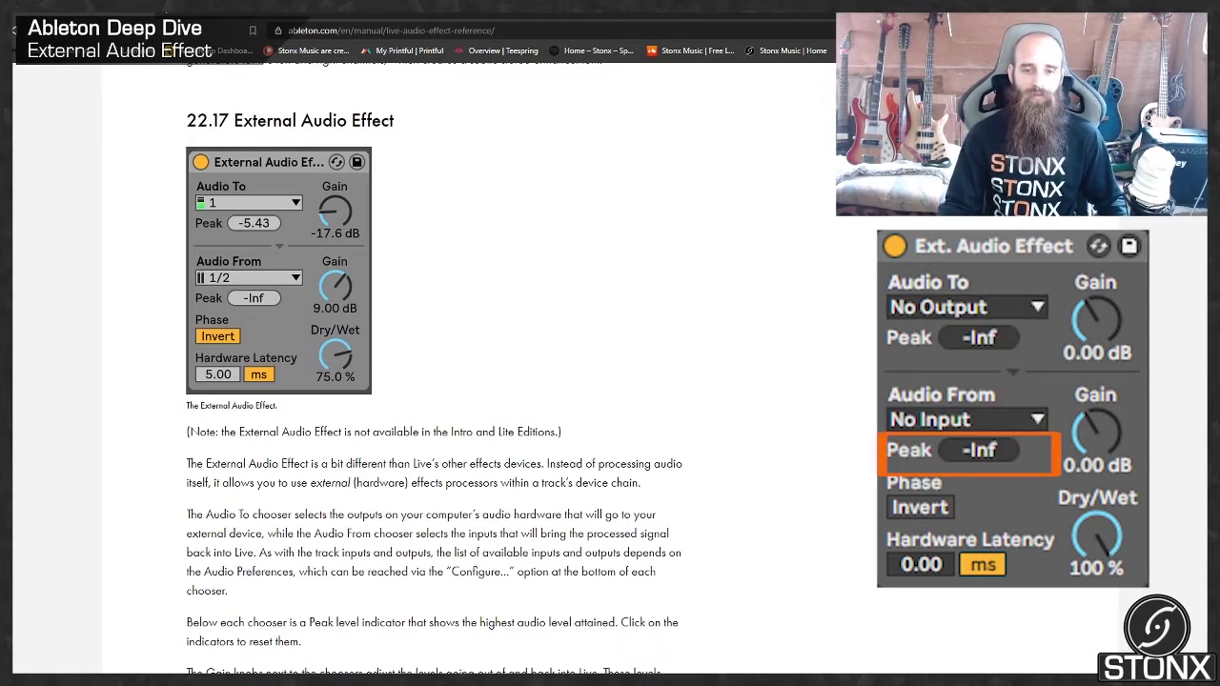
# Scroll through the manual's External Audio Effect page (22.17), past the Gain, Dry/Wet and Invert explanations.
pyautogui.scroll(-2, 433, 381)
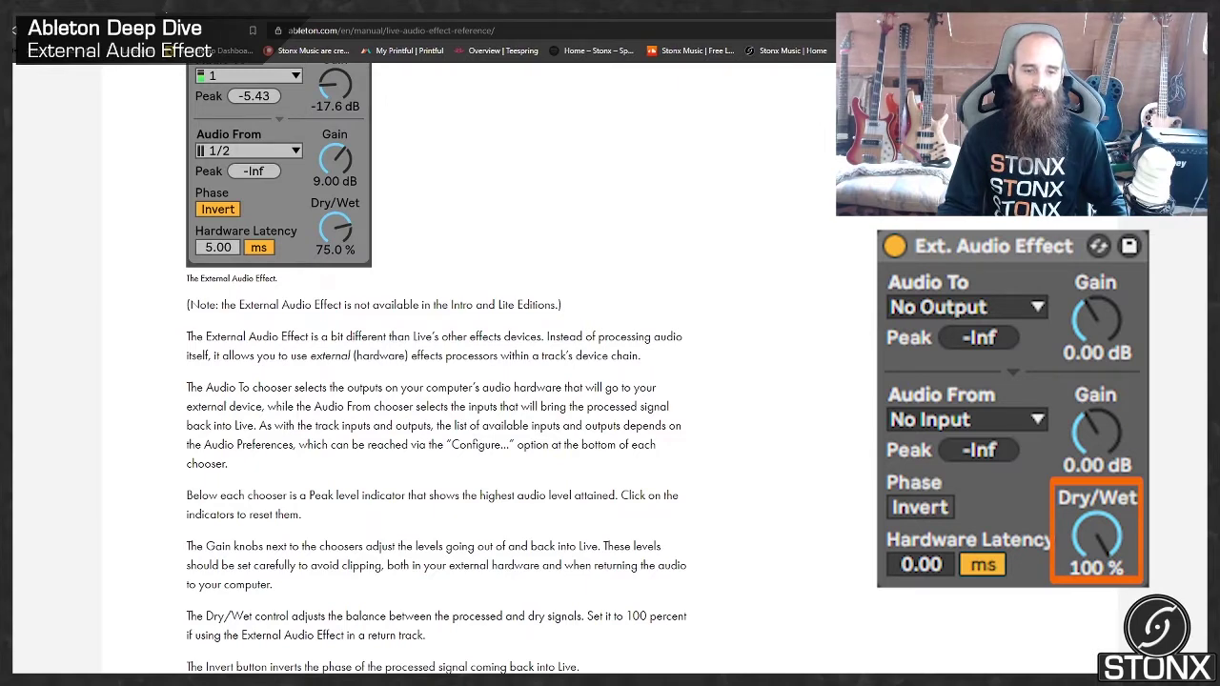
pyautogui.scroll(-2, 439, 381)
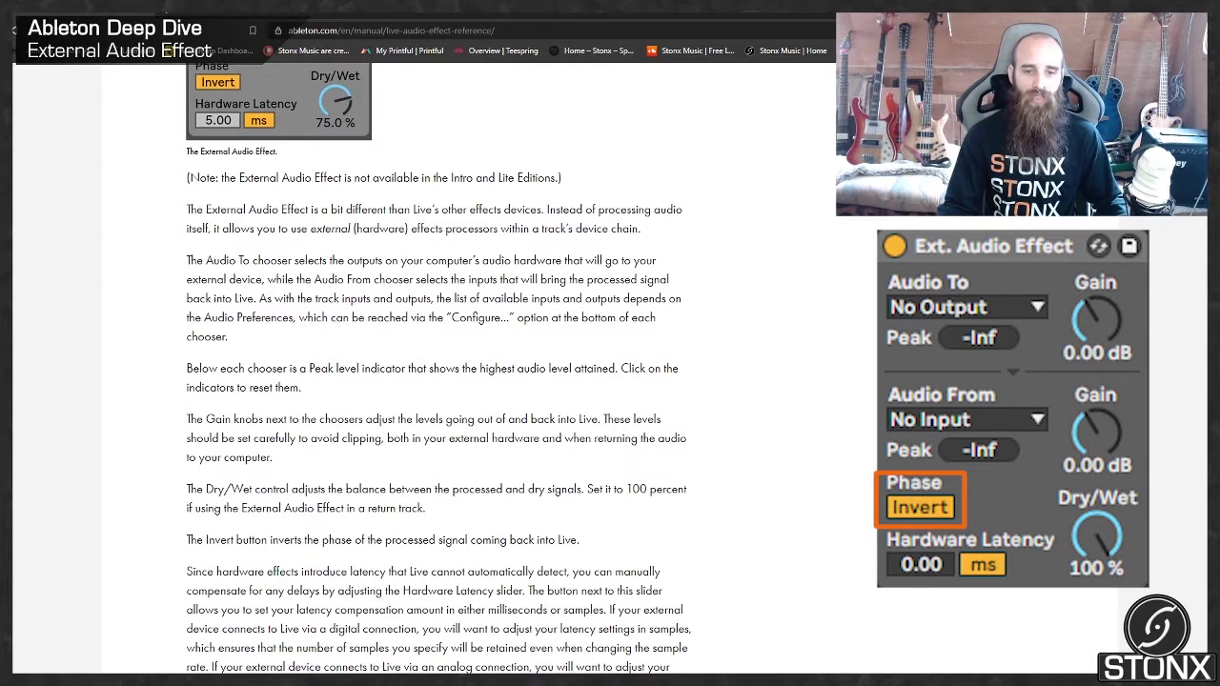
pyautogui.scroll(-2, 439, 382)
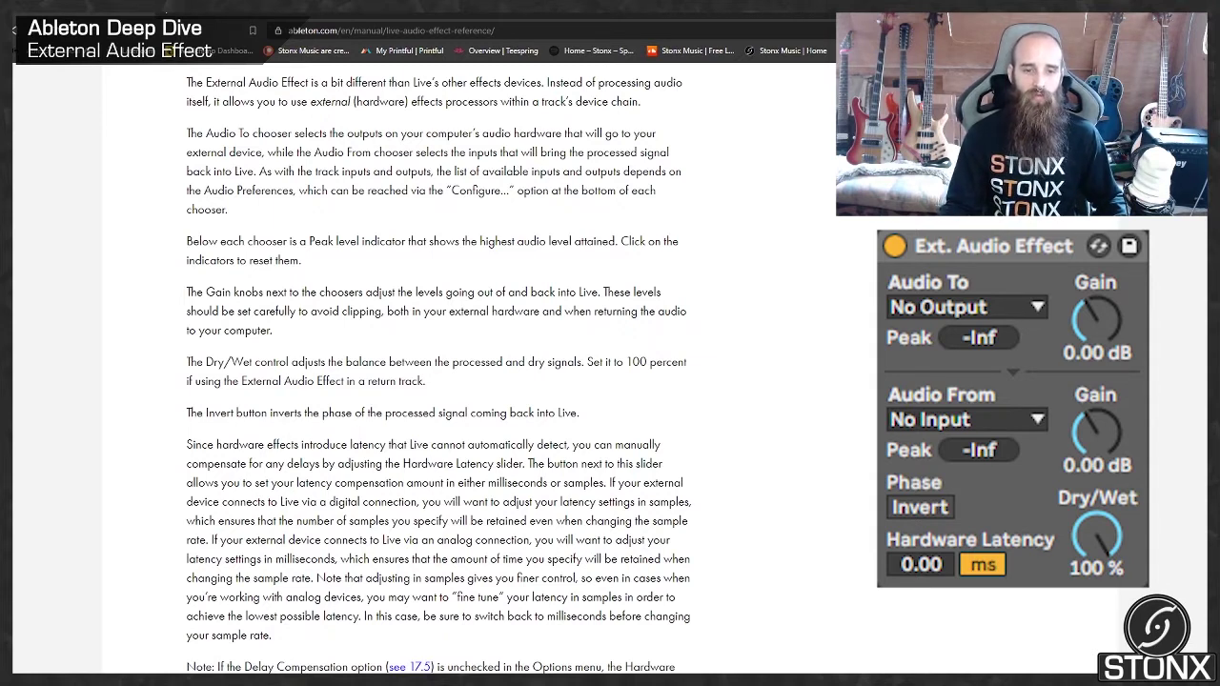
pyautogui.scroll(-3, 438, 371)
pyautogui.scroll(1, 439, 372)
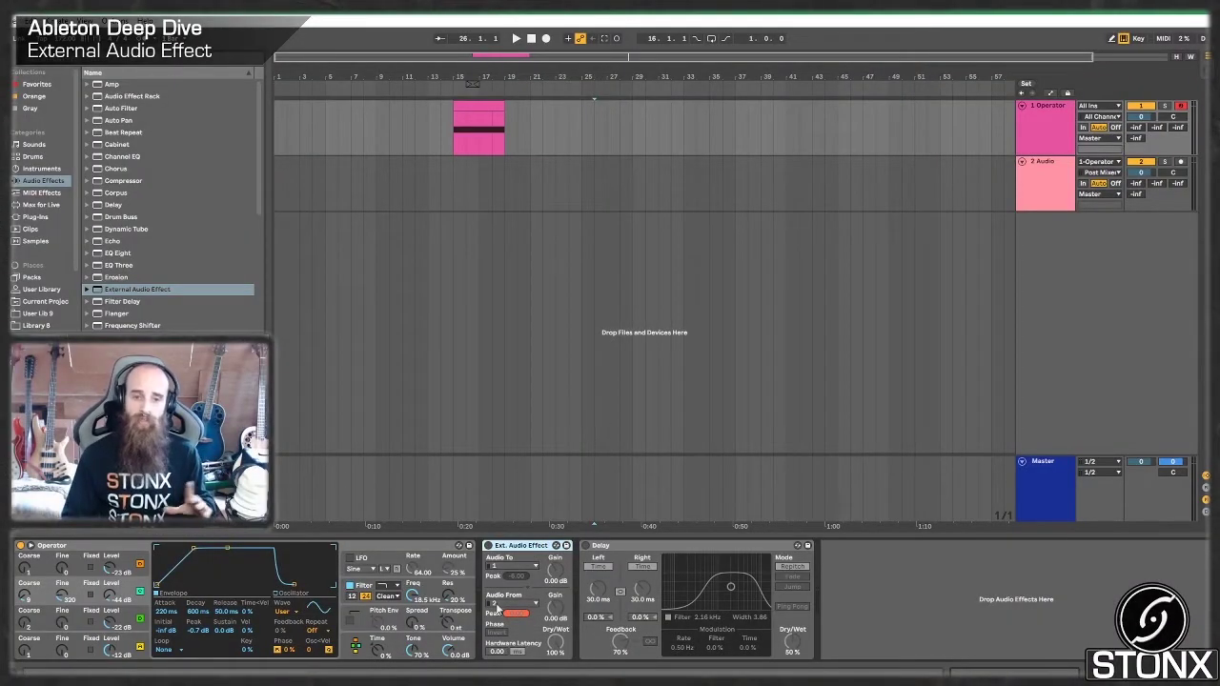
# Start playback to hear the Operator part through the External Audio Effect and Delay.
pyautogui.press('a')
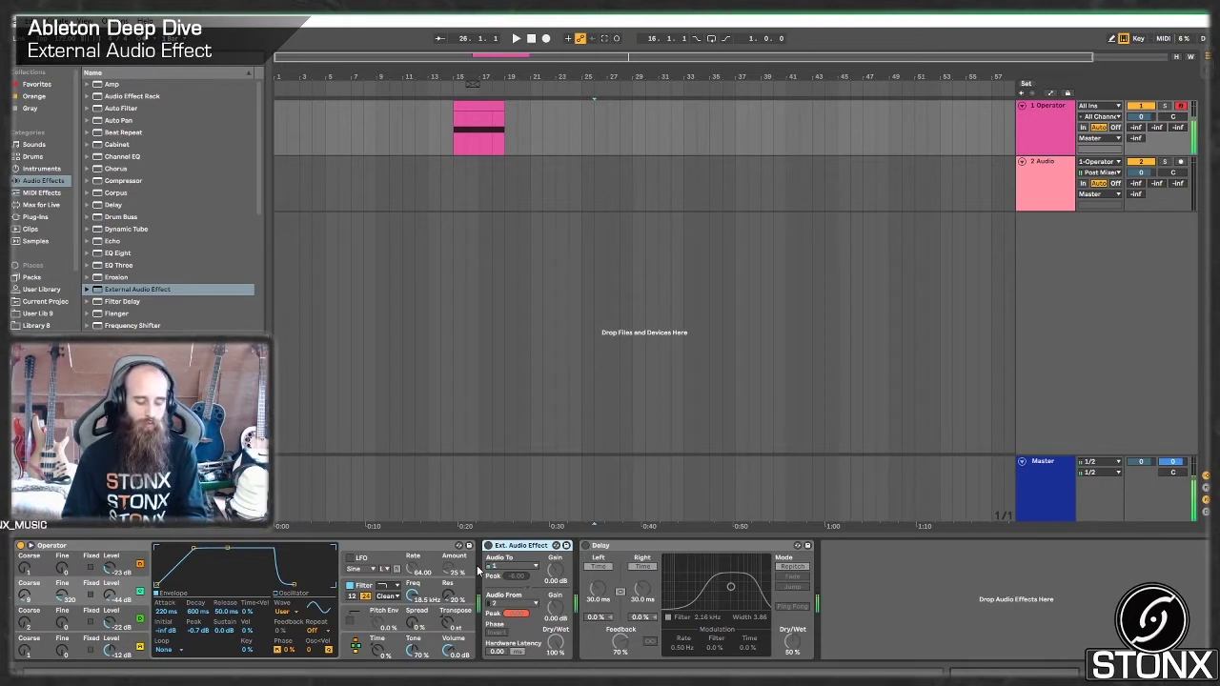
# Drop the Master Utility gain to -inf dB; keep the External Audio Effect sending to 1 and returning from 2.
pyautogui.click(1024, 491)
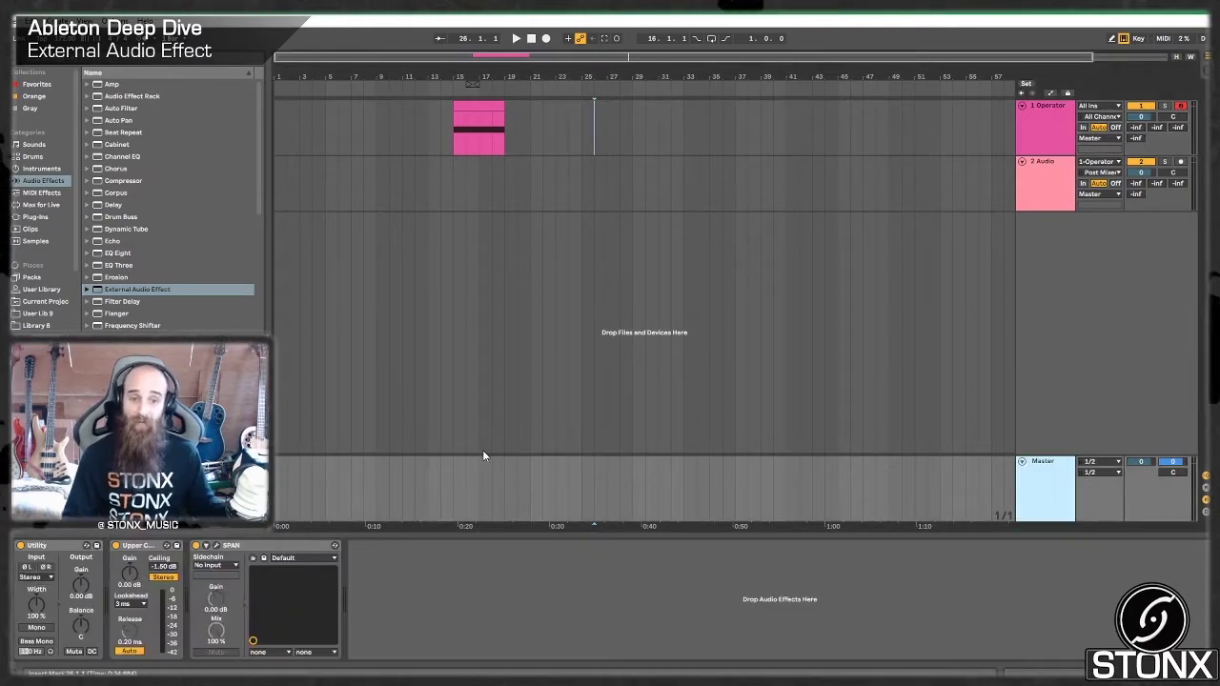
pyautogui.moveTo(81, 585); pyautogui.dragTo(81, 648)
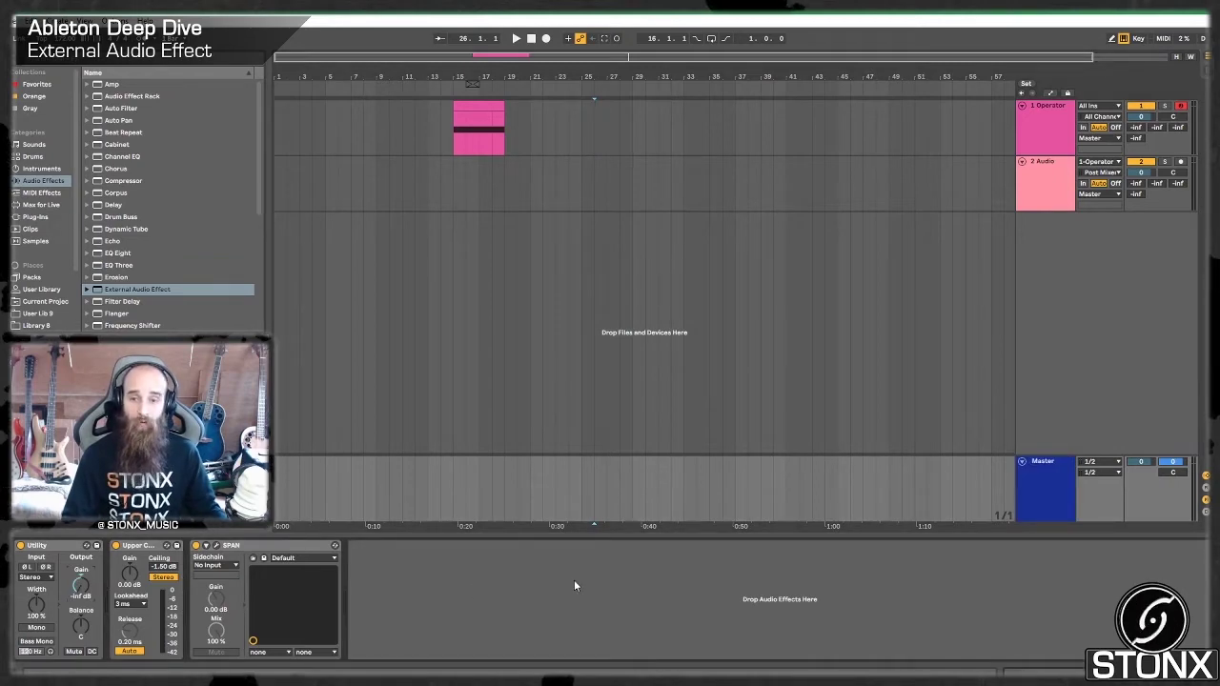
pyautogui.click(593, 126)
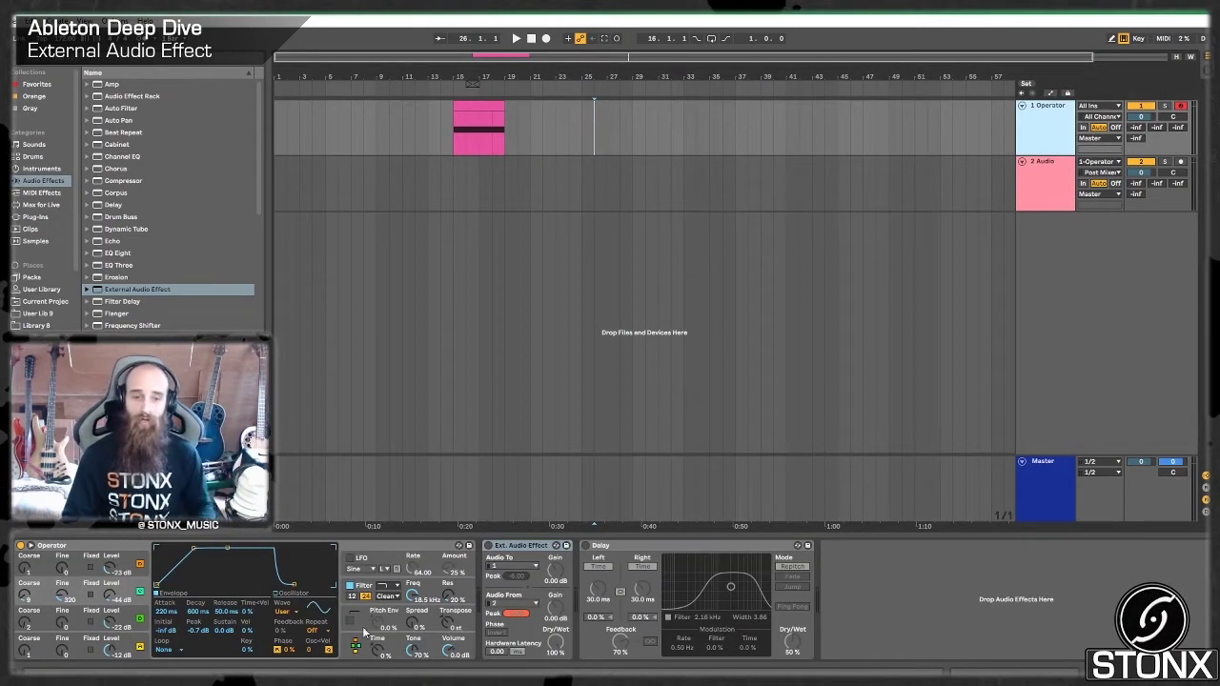
pyautogui.click(525, 546)
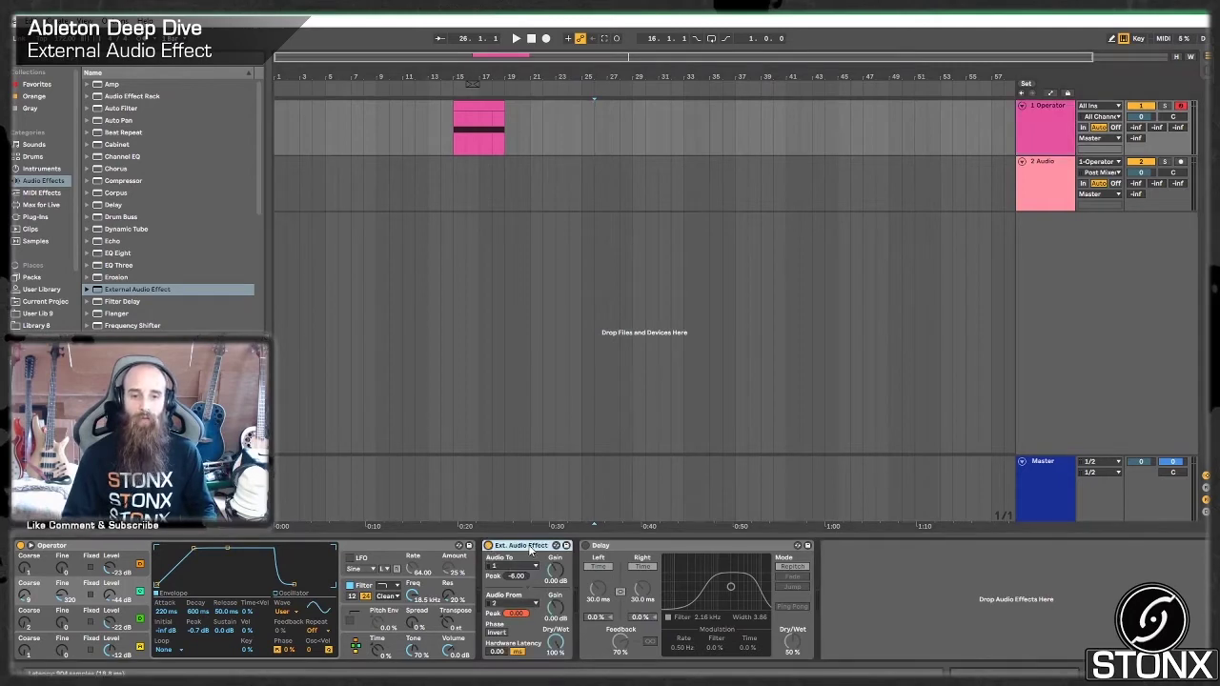
pyautogui.click(512, 566)
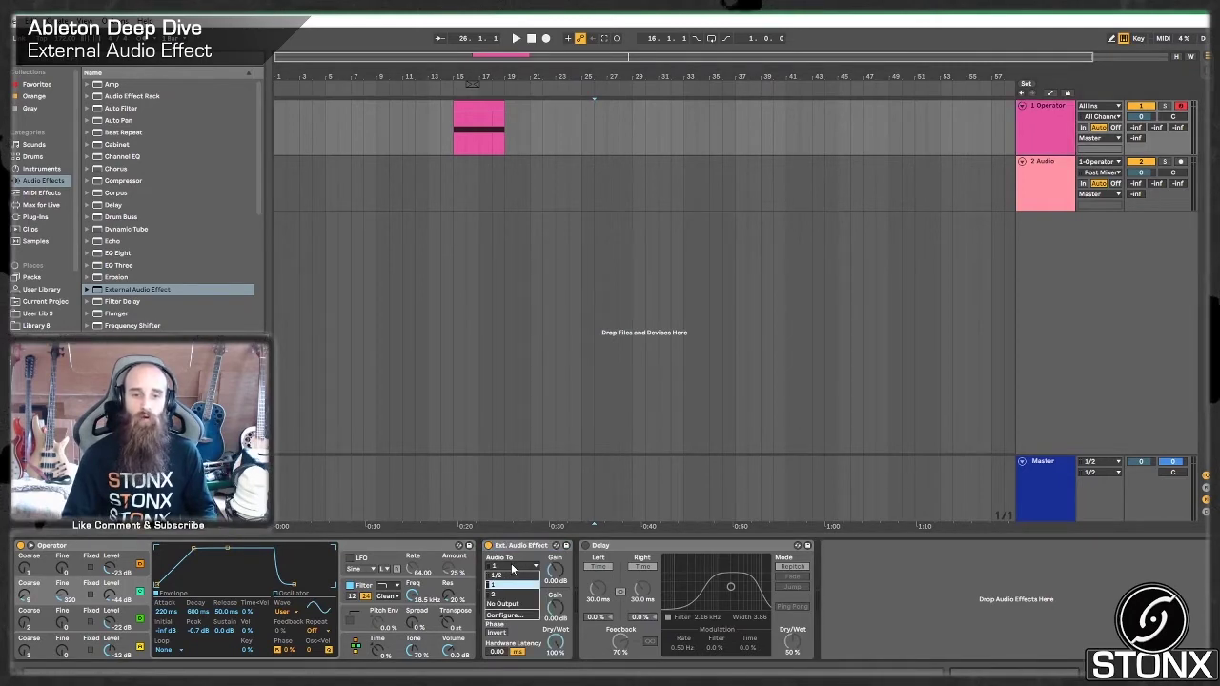
pyautogui.click(513, 585)
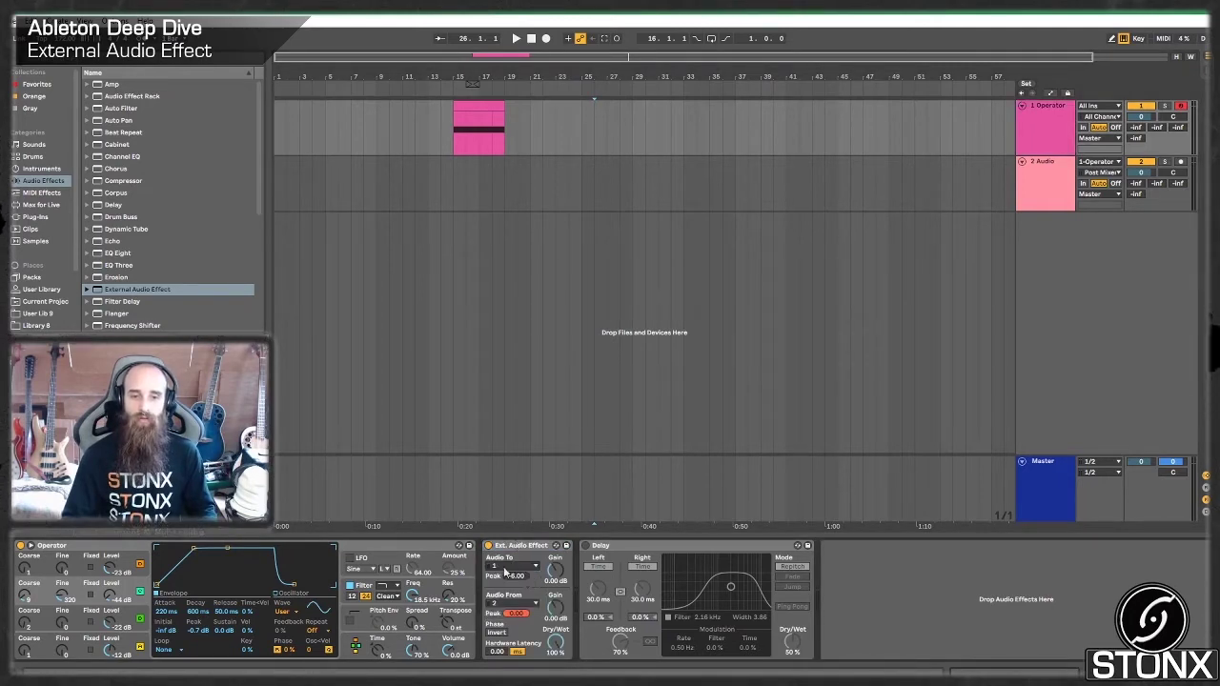
pyautogui.click(509, 601)
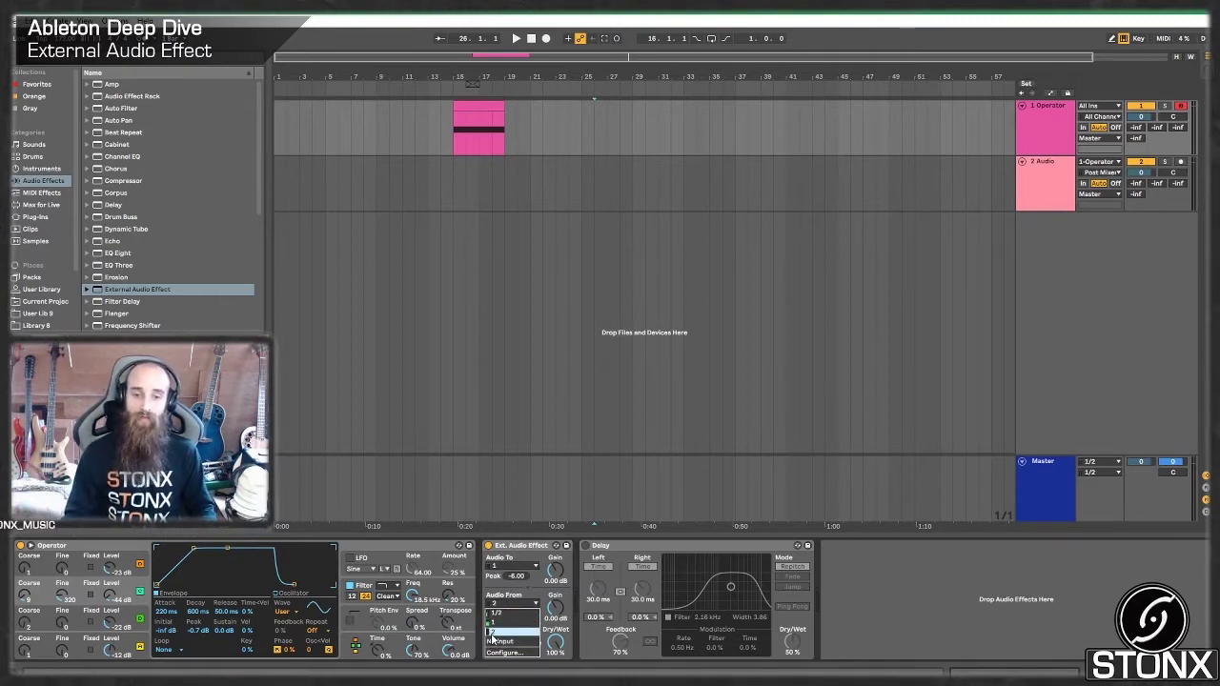
pyautogui.click(497, 615)
pyautogui.click(510, 566)
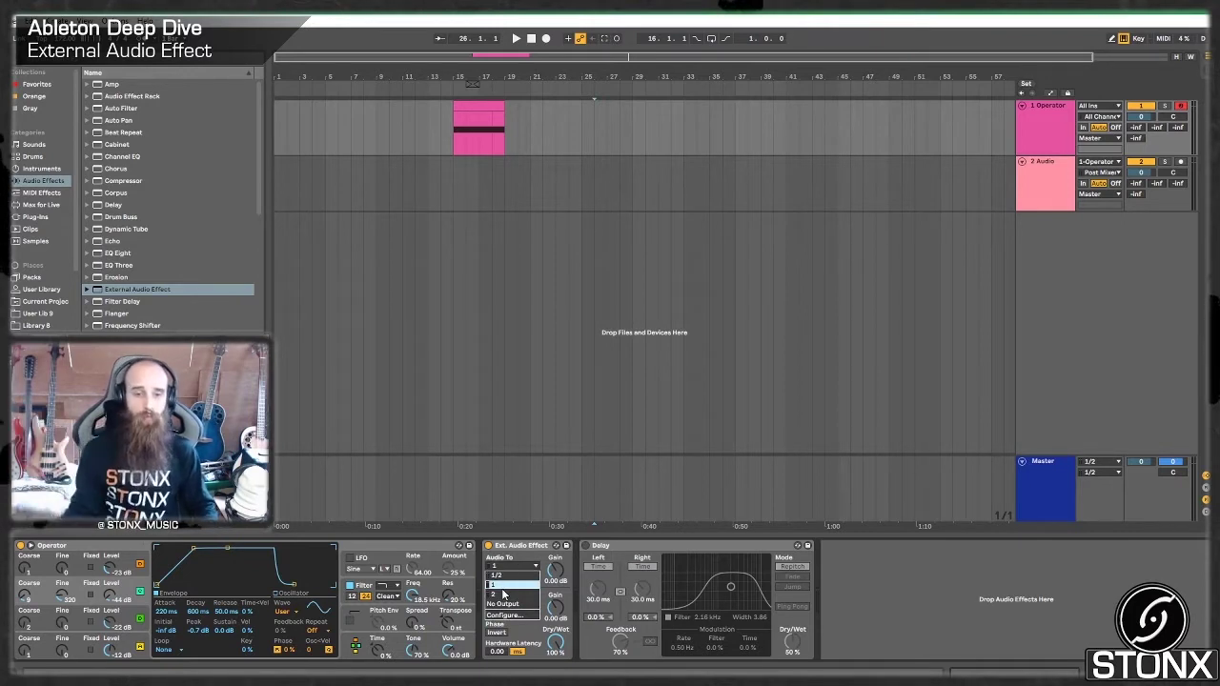
pyautogui.click(503, 593)
pyautogui.click(510, 604)
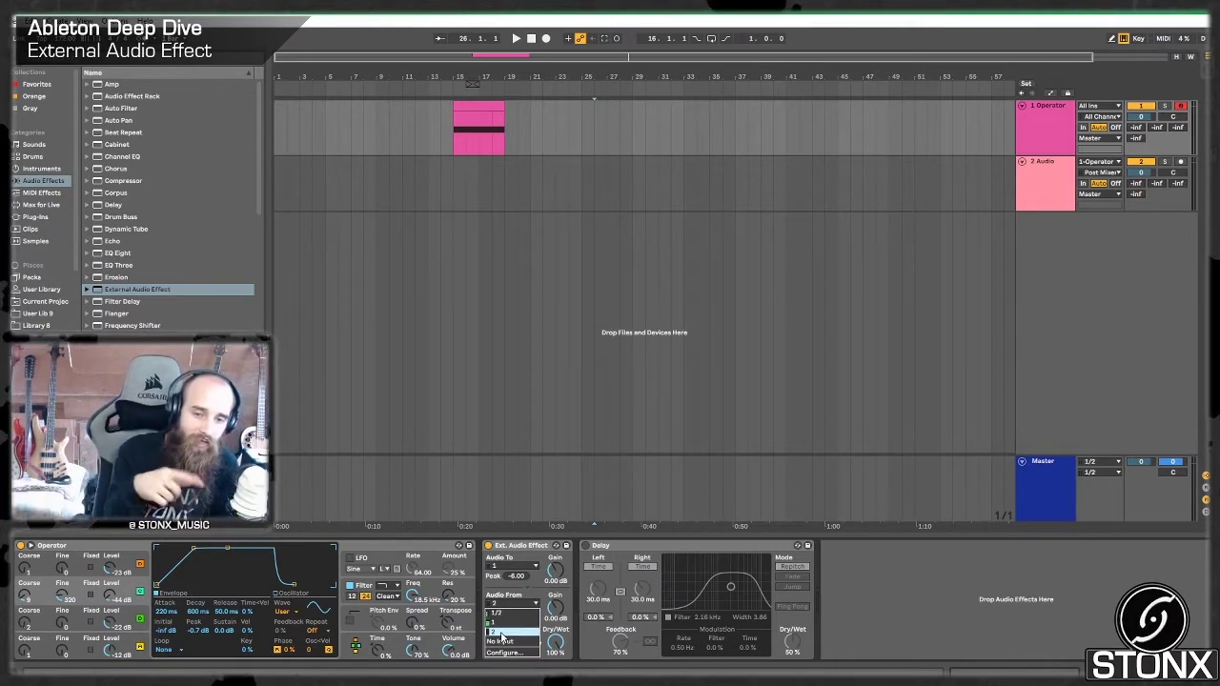
pyautogui.click(503, 634)
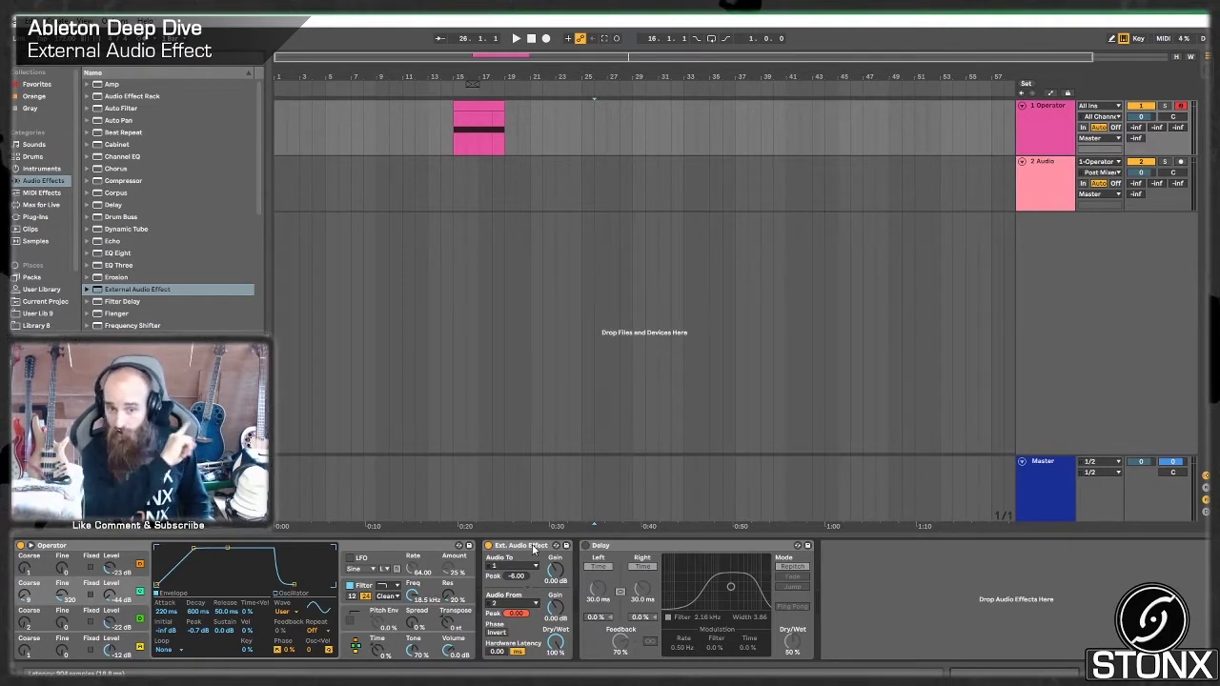
pyautogui.click(533, 546)
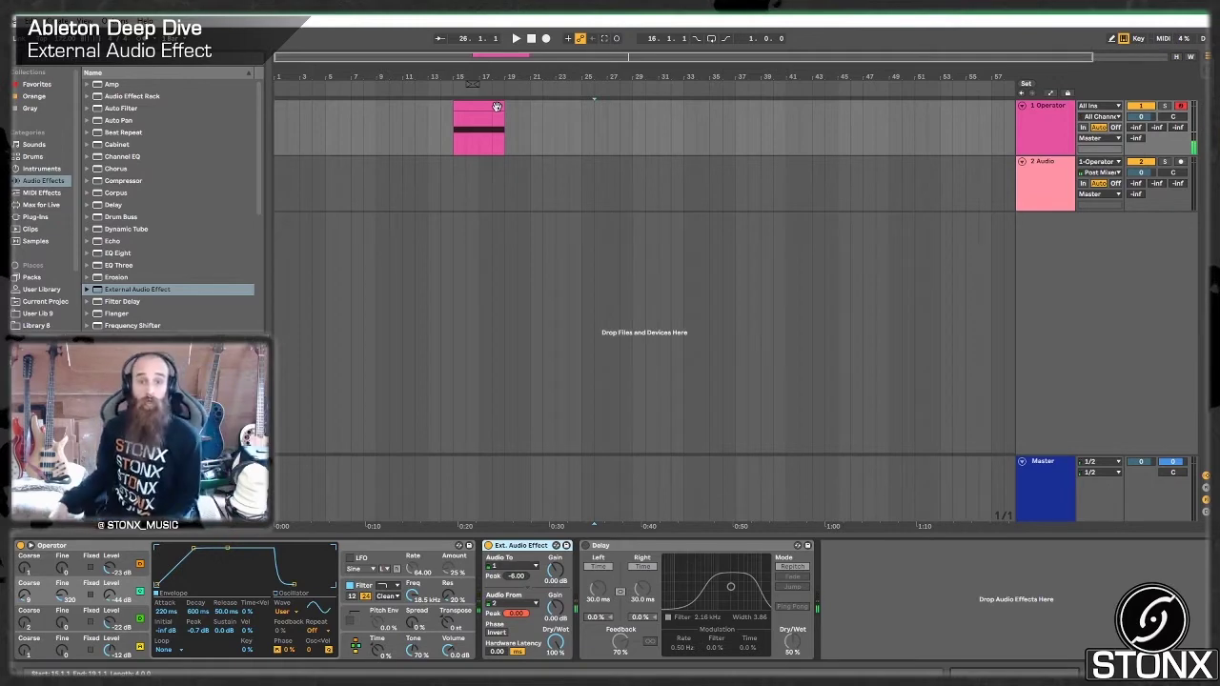
# Enable the Delay device that follows the External Audio Effect on the Operator track.
pyautogui.click(667, 548)
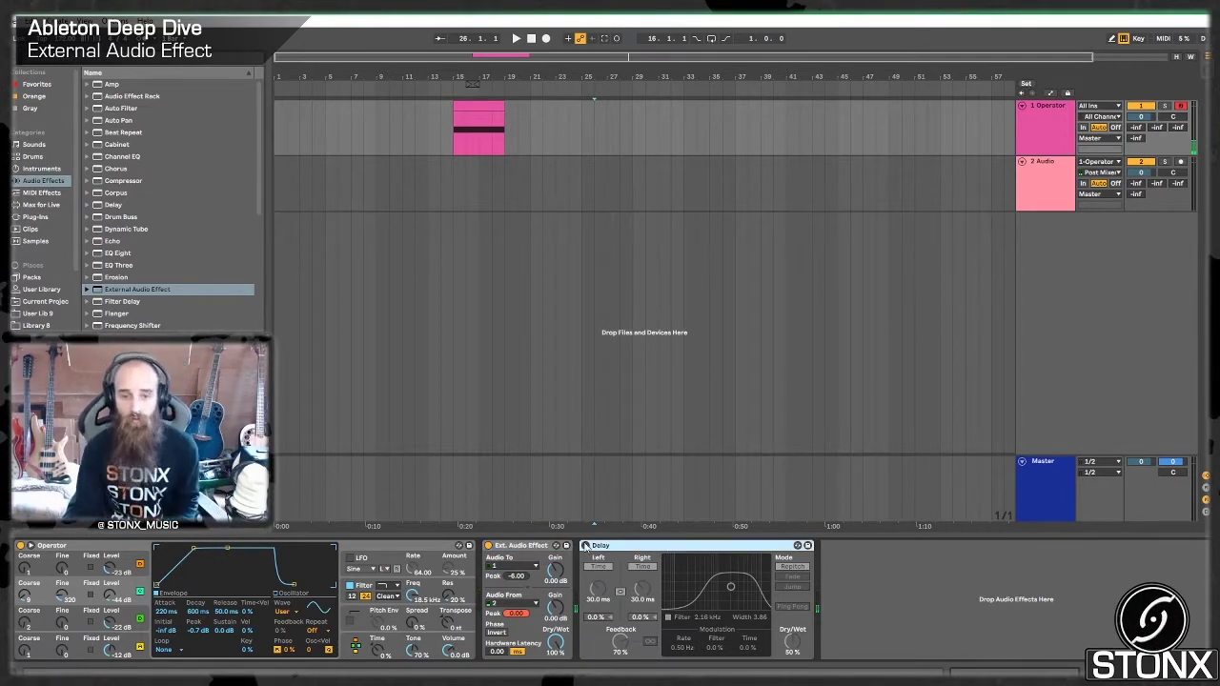
pyautogui.click(585, 545)
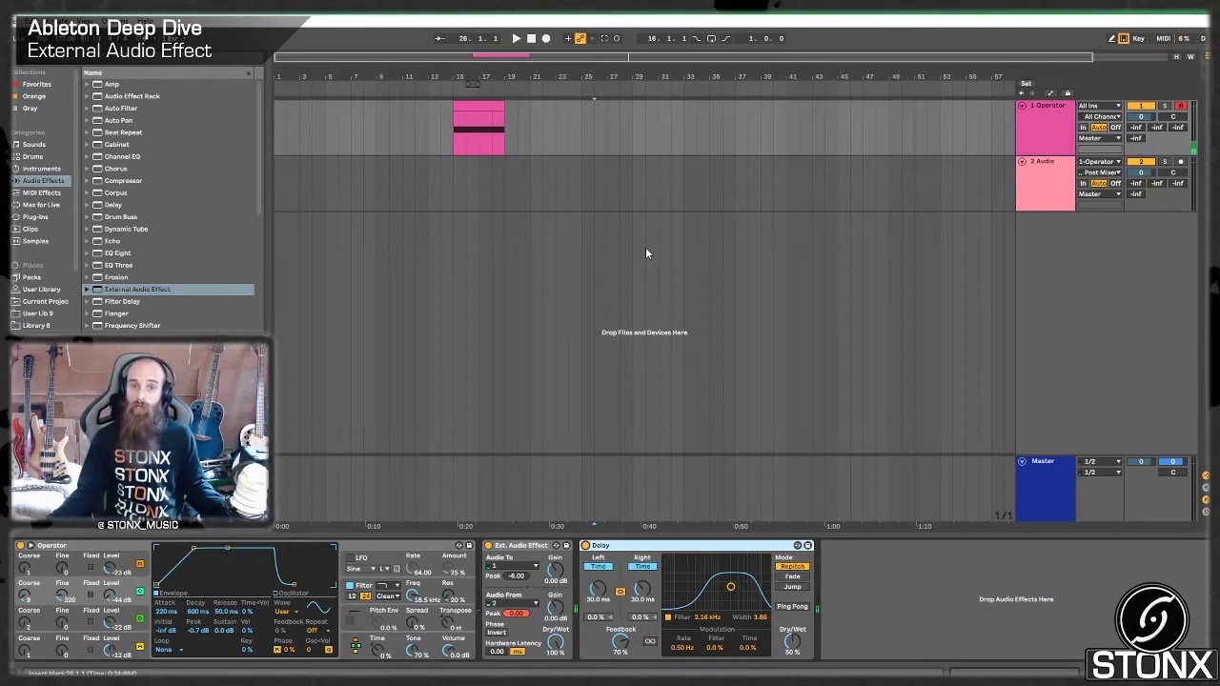
pyautogui.click(521, 546)
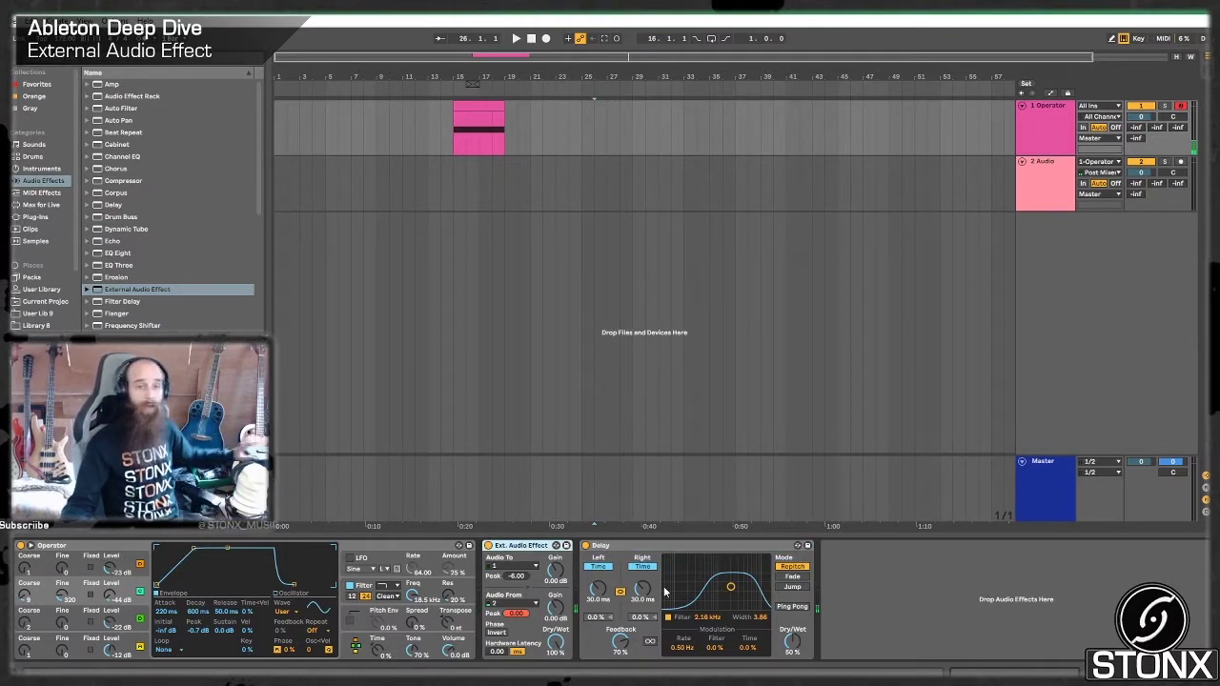
# Arm the 2 Audio track and record a processed Operator take starting at bar 15.
pyautogui.click(1033, 188)
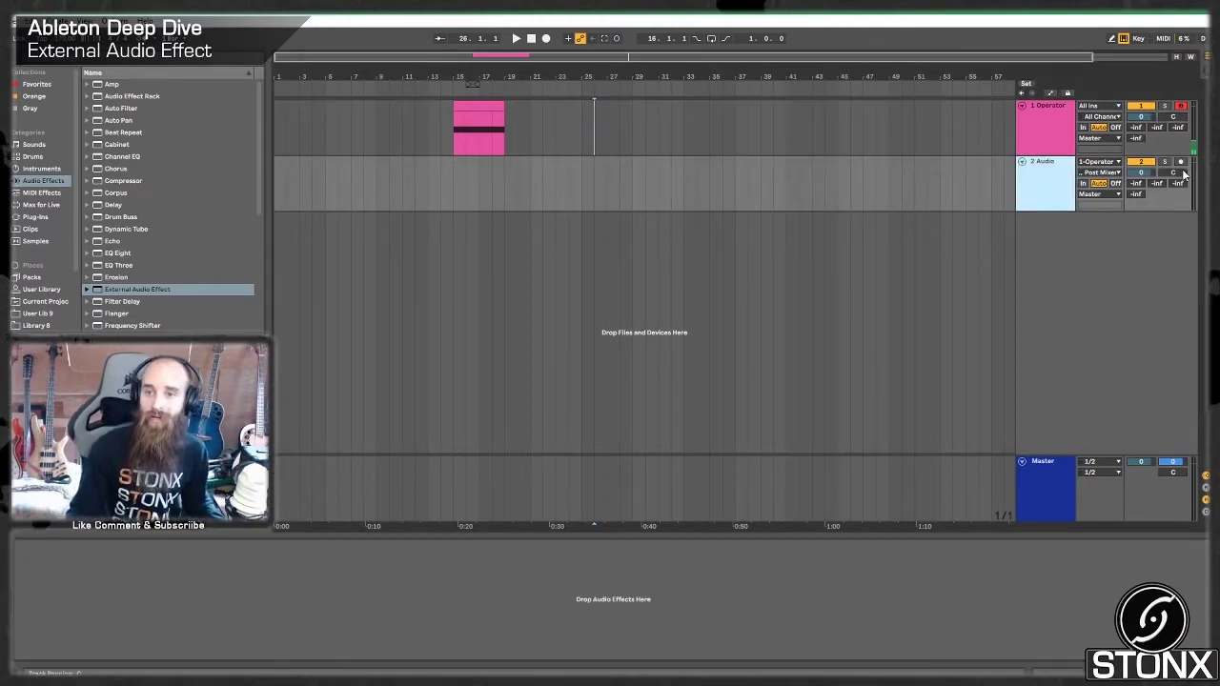
pyautogui.click(496, 112)
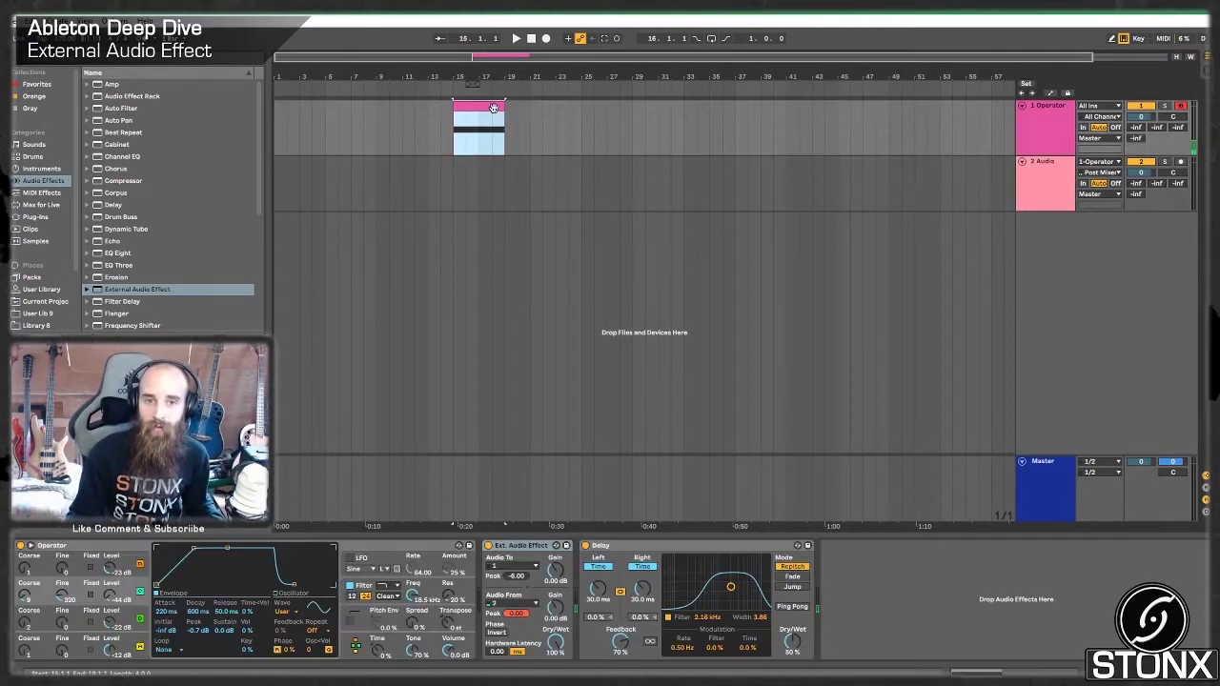
pyautogui.click(452, 171)
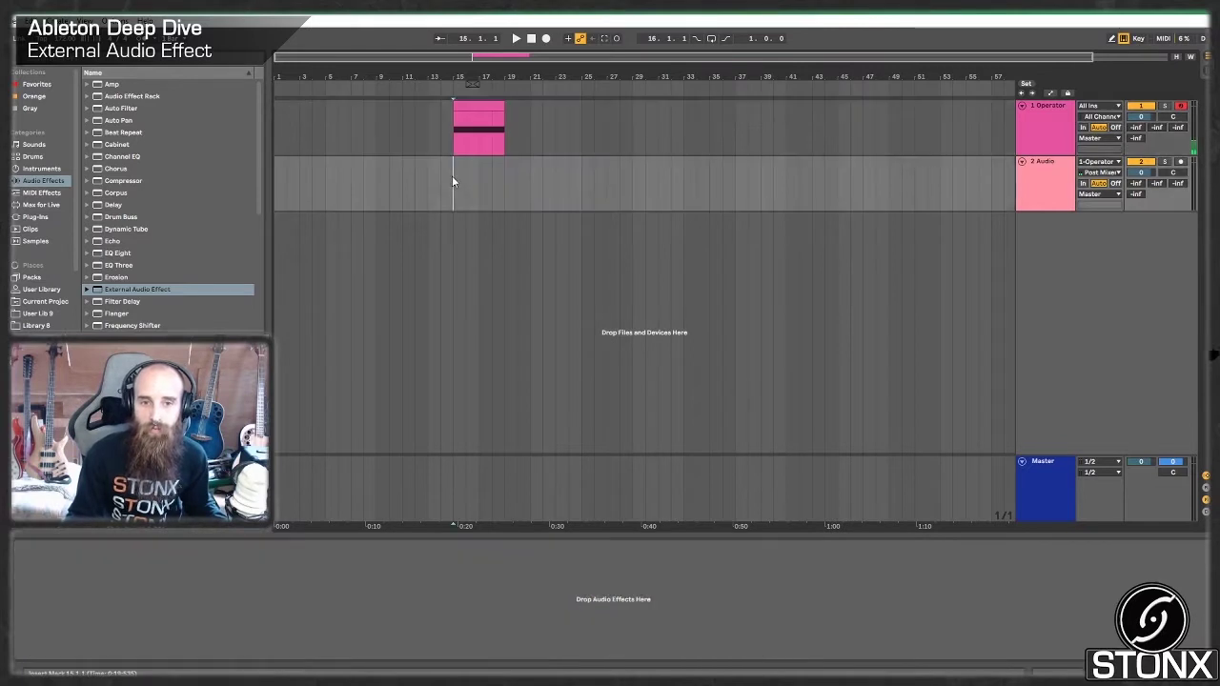
pyautogui.click(1181, 163)
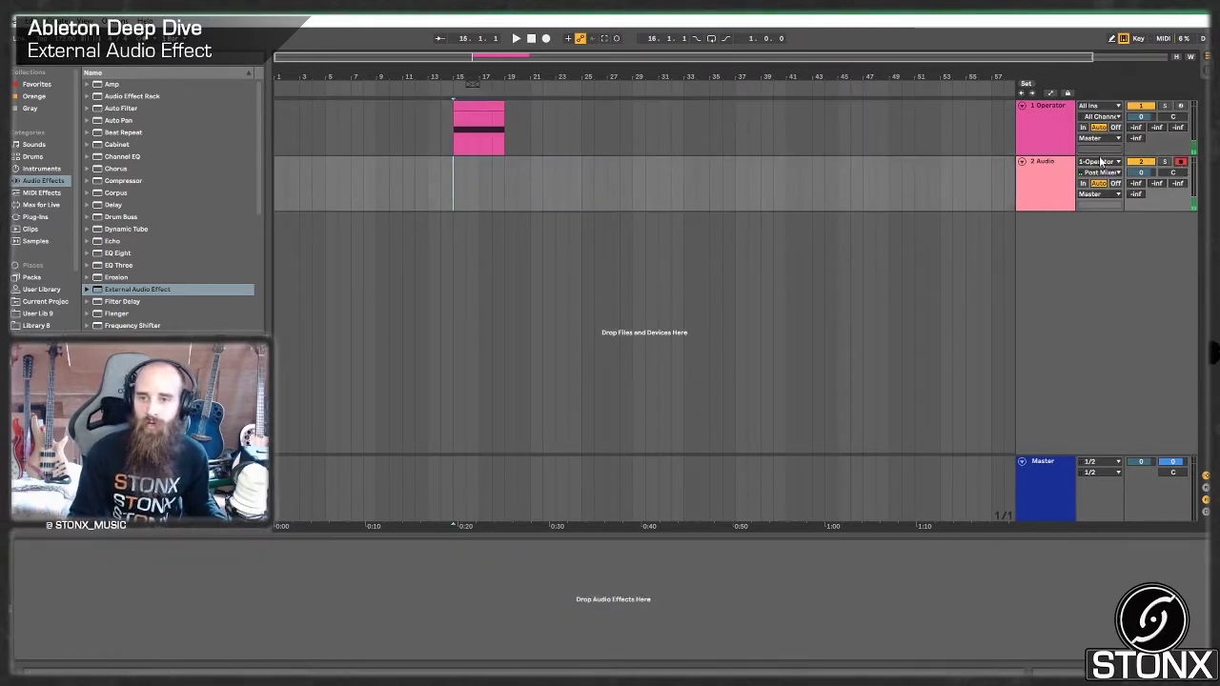
pyautogui.click(1077, 129)
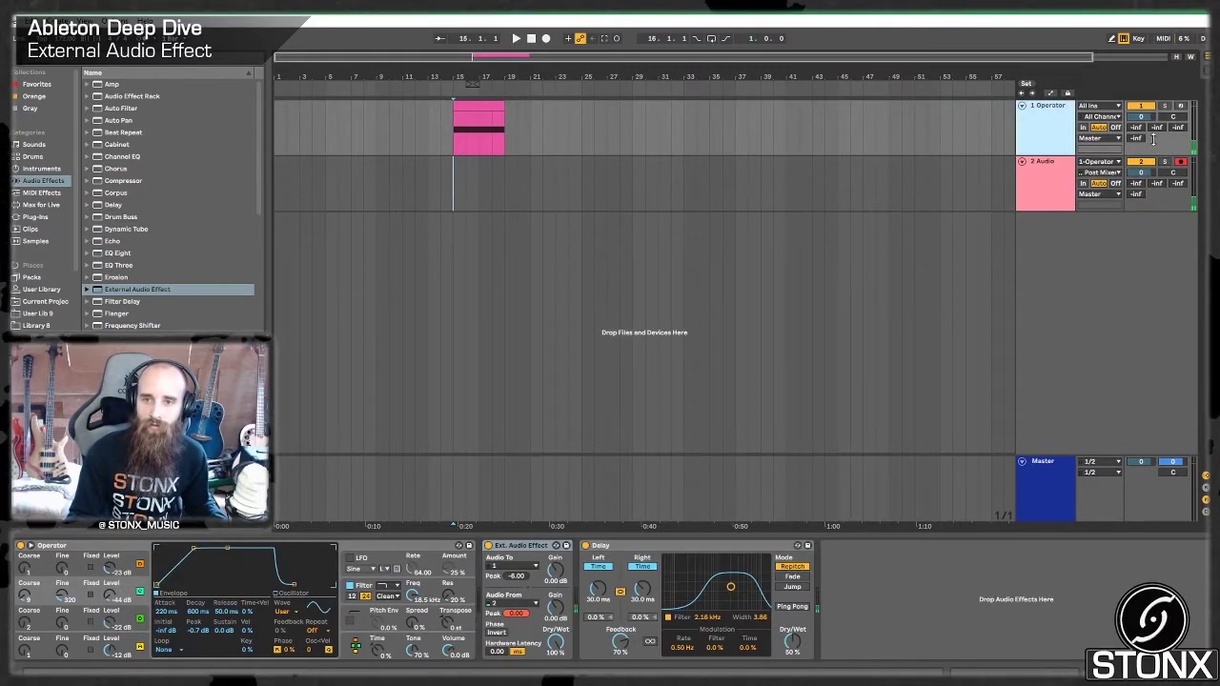
pyautogui.click(444, 178)
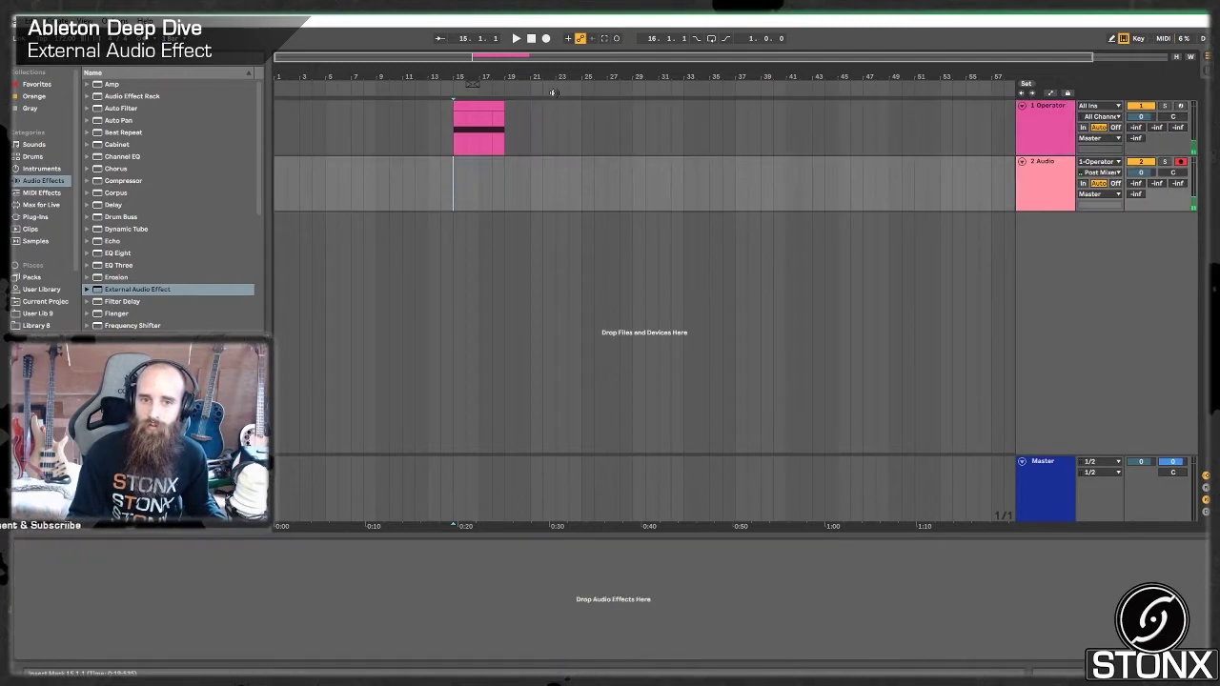
pyautogui.click(546, 40)
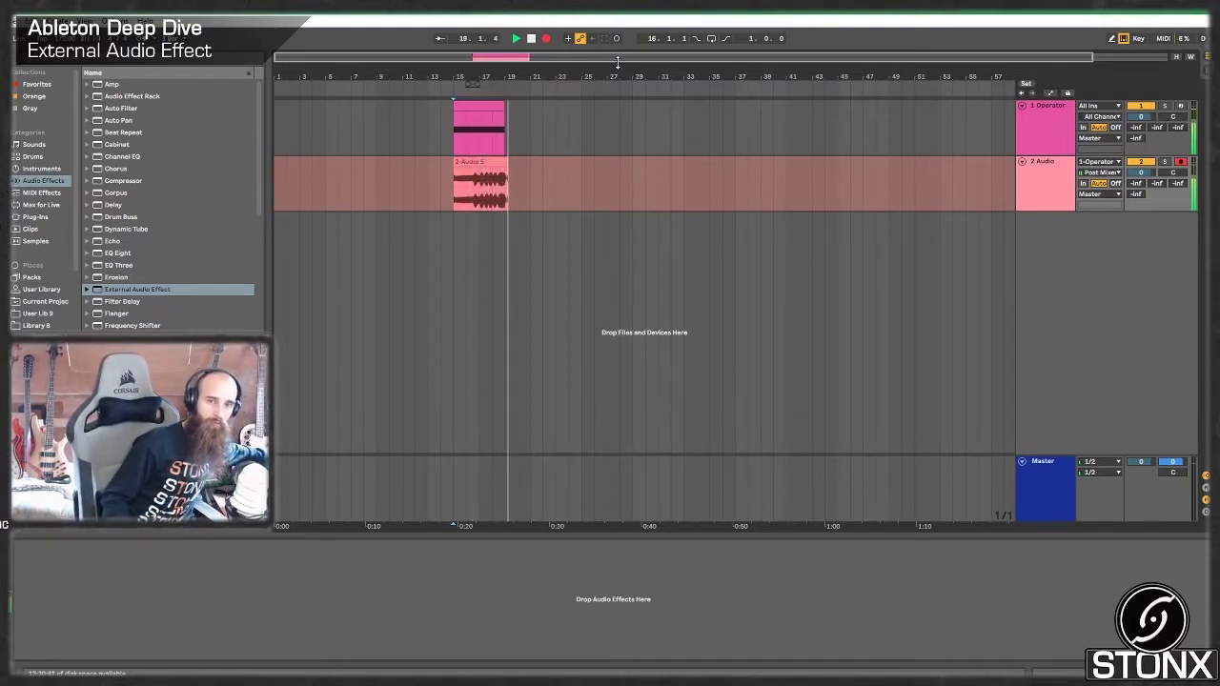
# Stop recording and bypass the External Audio Effect on the Operator track.
pyautogui.press('space')
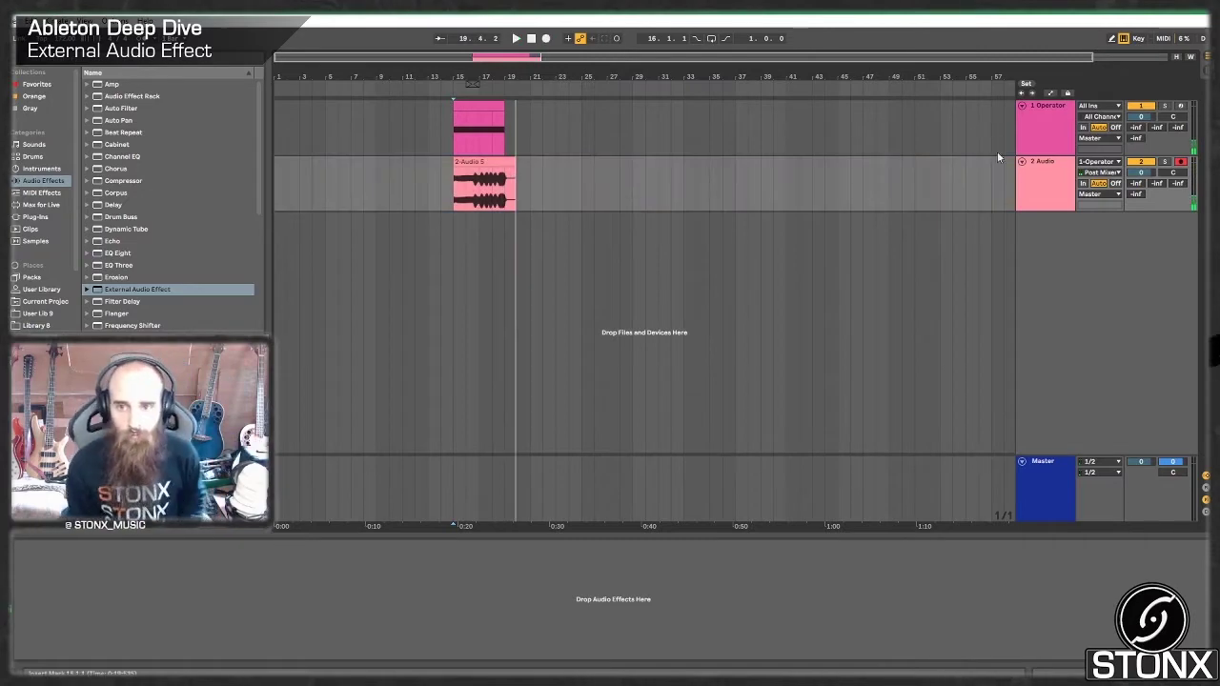
pyautogui.press('Up')
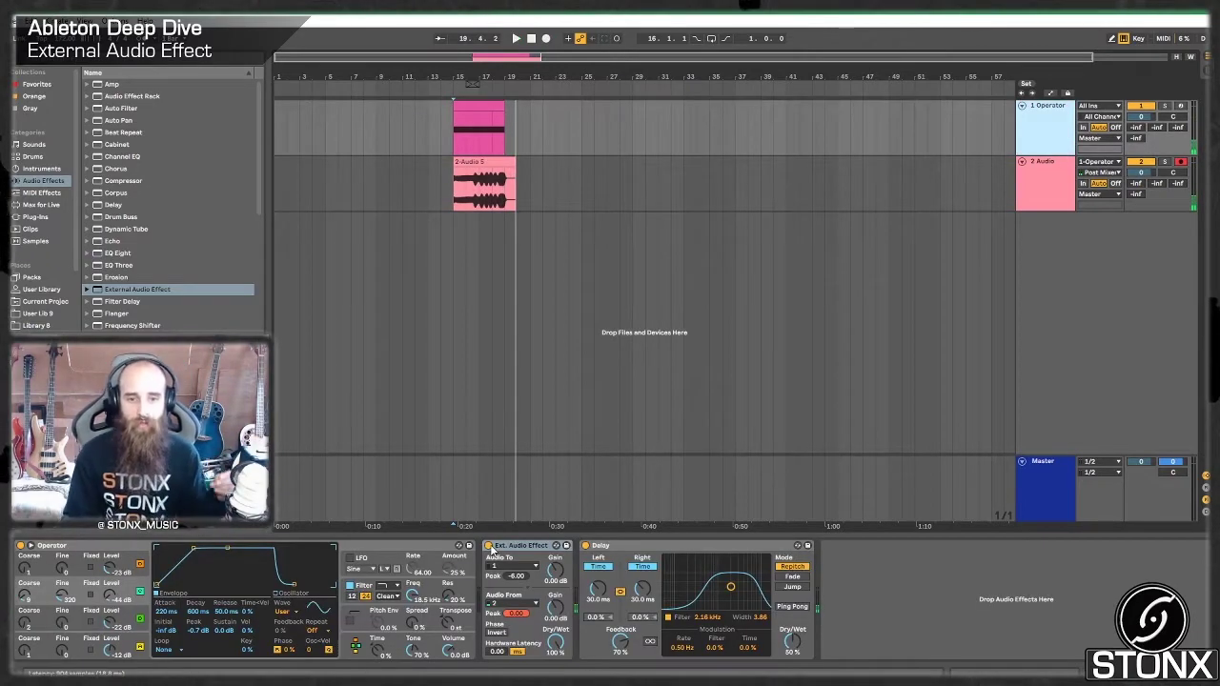
pyautogui.press('0')
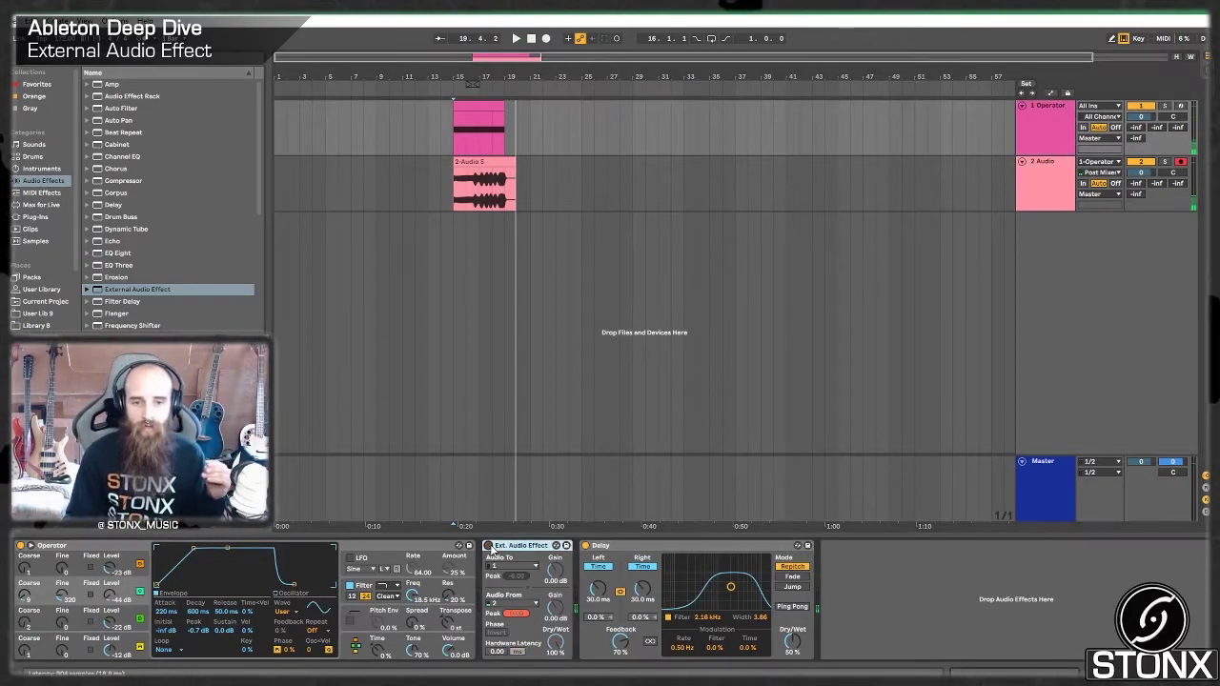
# Reset the master Utility gain to 0 dB and move the 2-Audio 5 take to bar 21.
pyautogui.click(1044, 476)
pyautogui.doubleClick(81, 584)
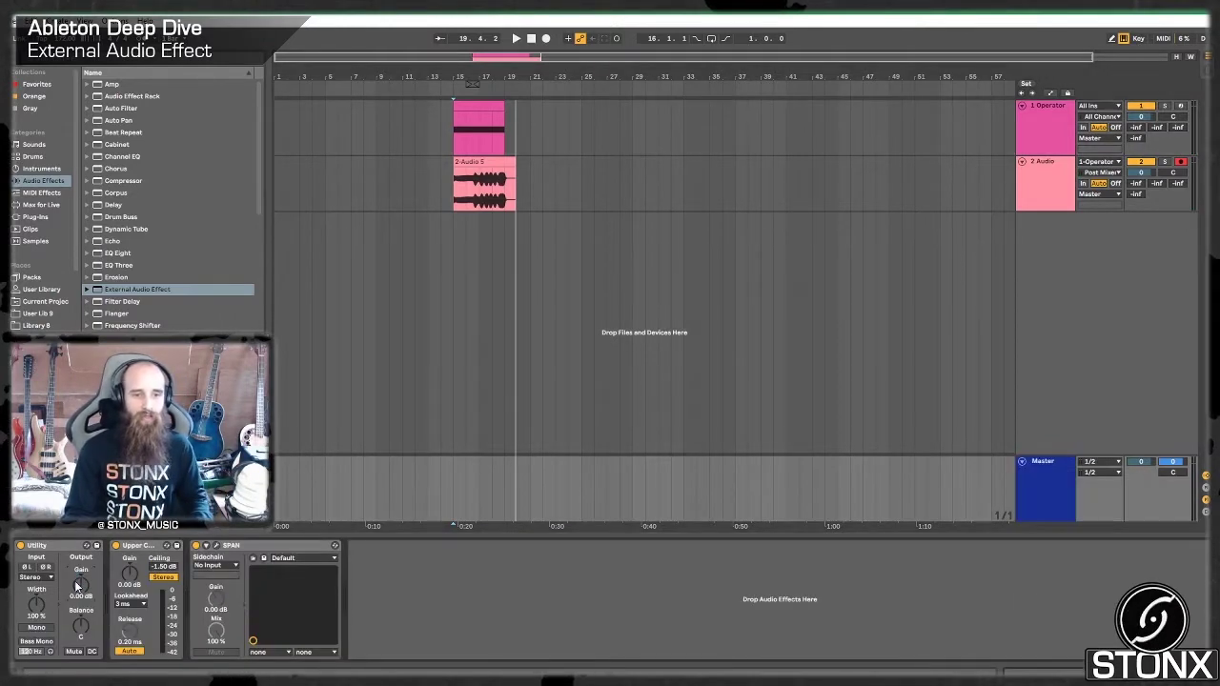
pyautogui.moveTo(484, 159); pyautogui.dragTo(561, 159)
# Play the 2-Audio 5 take back from bar 21 and switch off the Delay.
pyautogui.click(534, 151)
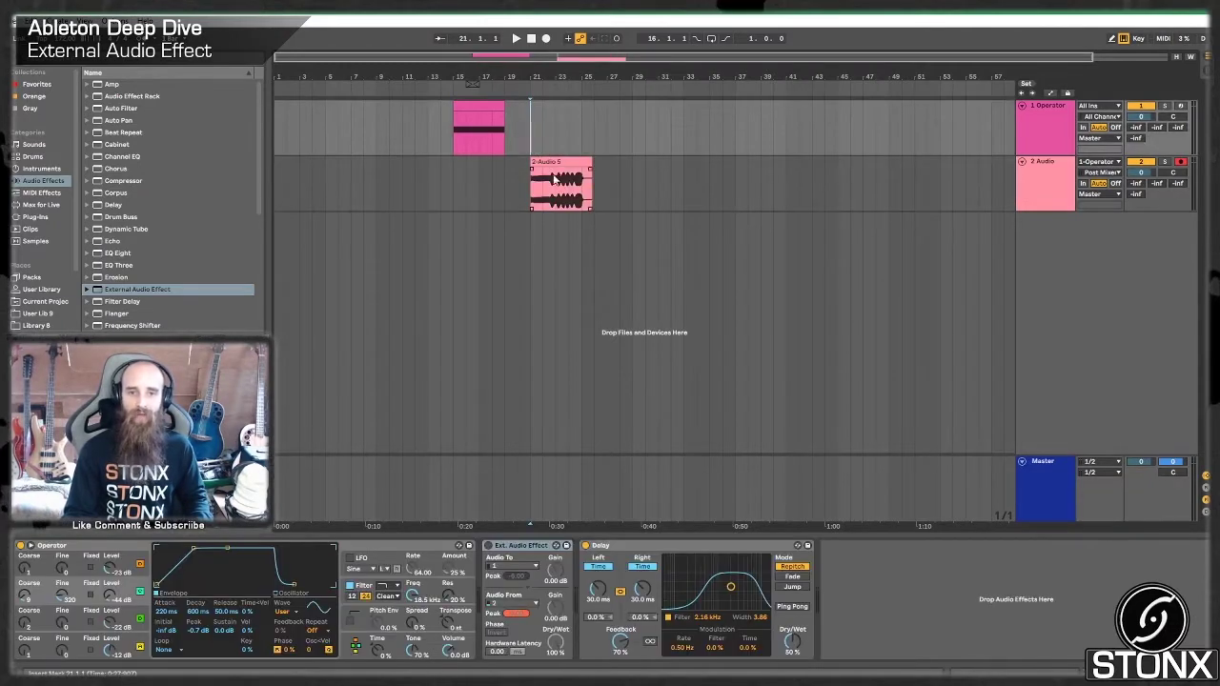
pyautogui.press('+')
pyautogui.press('+')
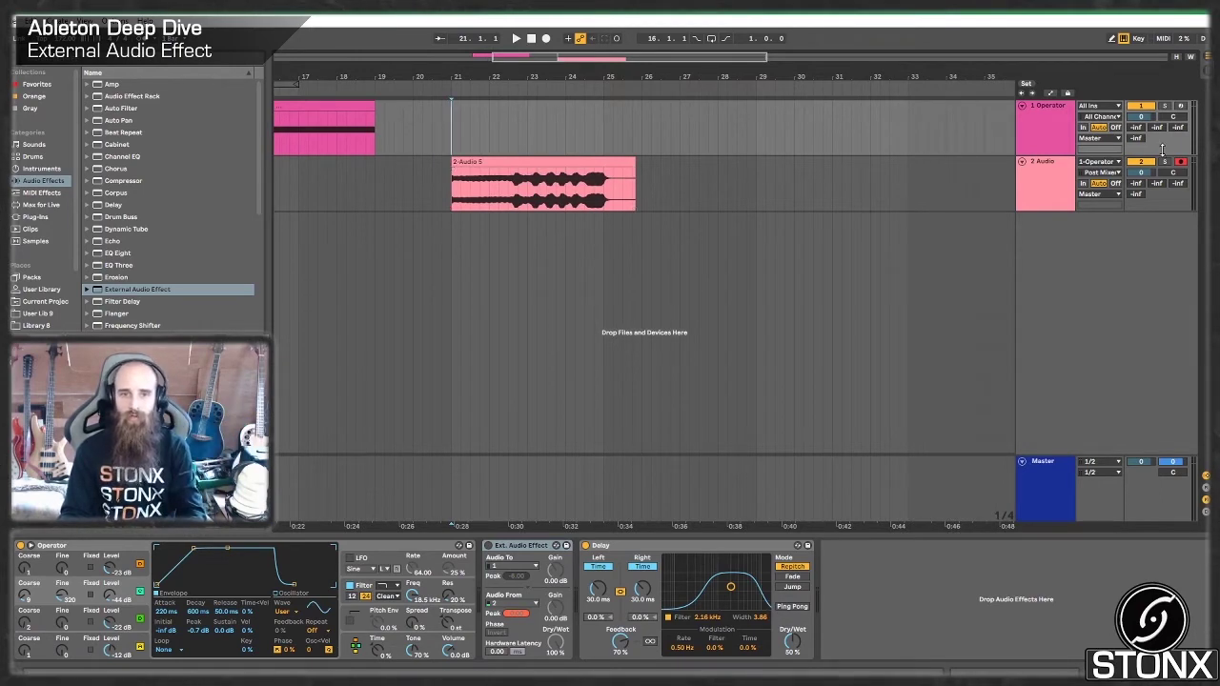
pyautogui.press('space')
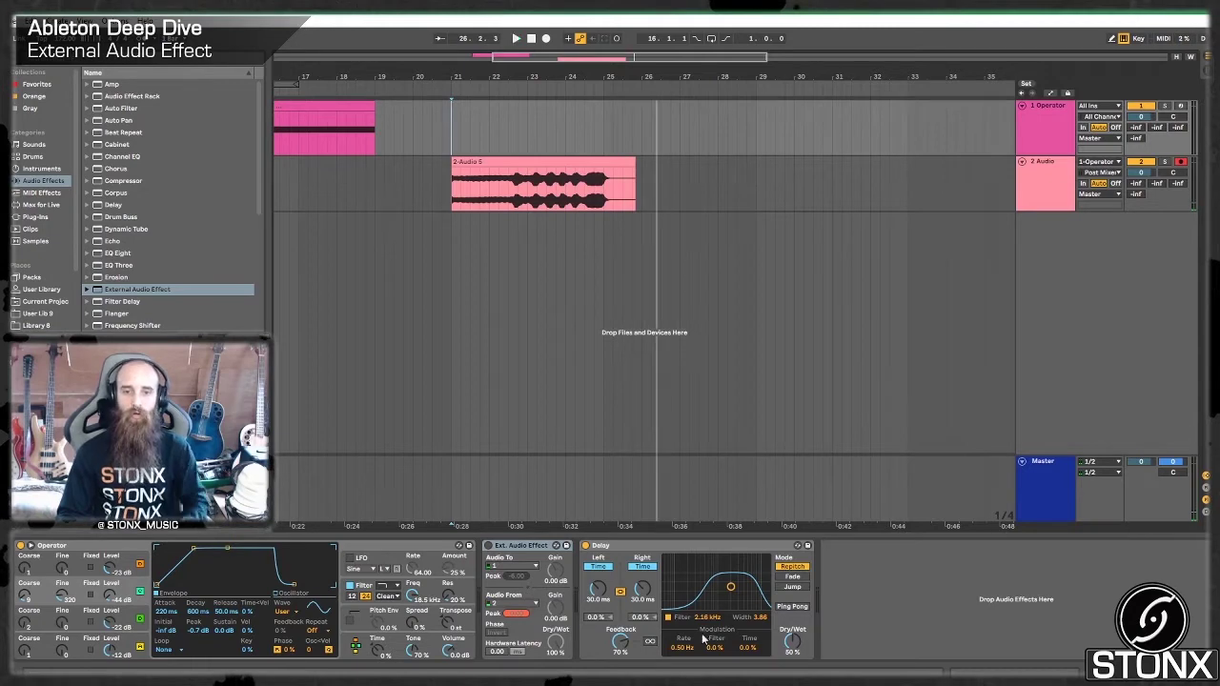
pyautogui.click(586, 545)
# Move the 2-Audio 5 take to bar 25, cancelling the Convert Audio To MIDI prompt.
pyautogui.moveTo(654, 56); pyautogui.dragTo(581, 172)
pyautogui.click(584, 173)
pyautogui.moveTo(801, 186); pyautogui.dragTo(928, 129)
pyautogui.click(596, 387)
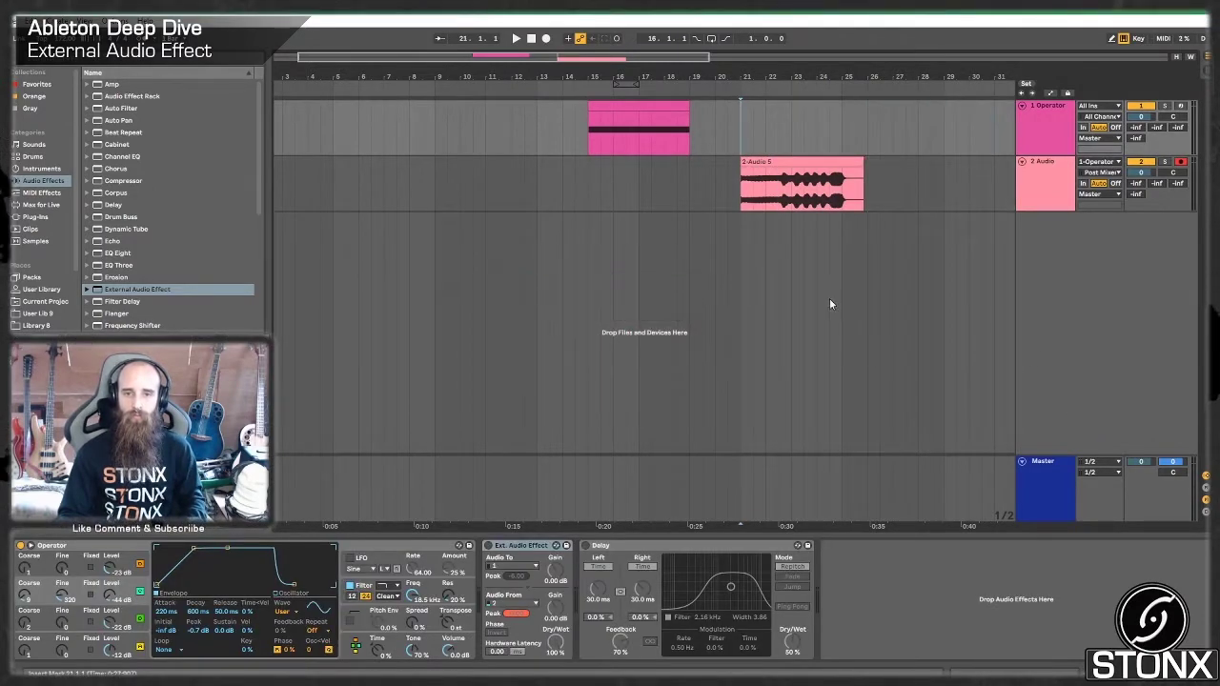
pyautogui.click(1053, 485)
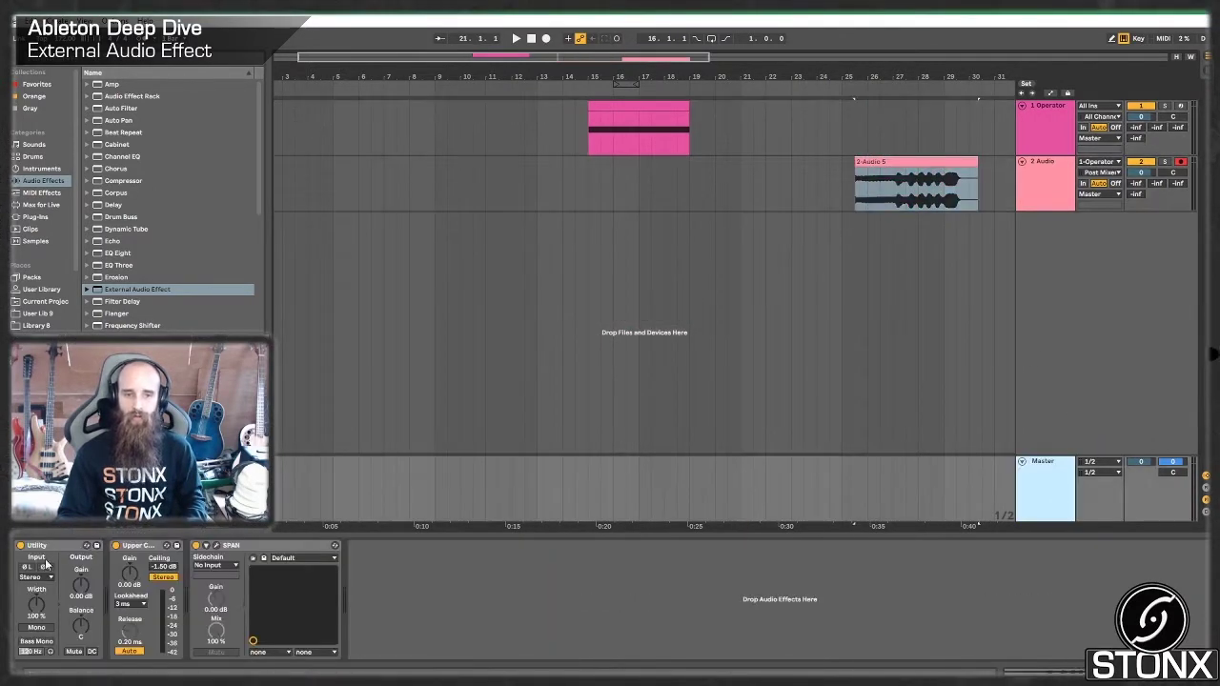
# Turn the master Utility gain down to -inf dB and re-enable the External Audio Effect.
pyautogui.moveTo(73, 591); pyautogui.dragTo(73, 658)
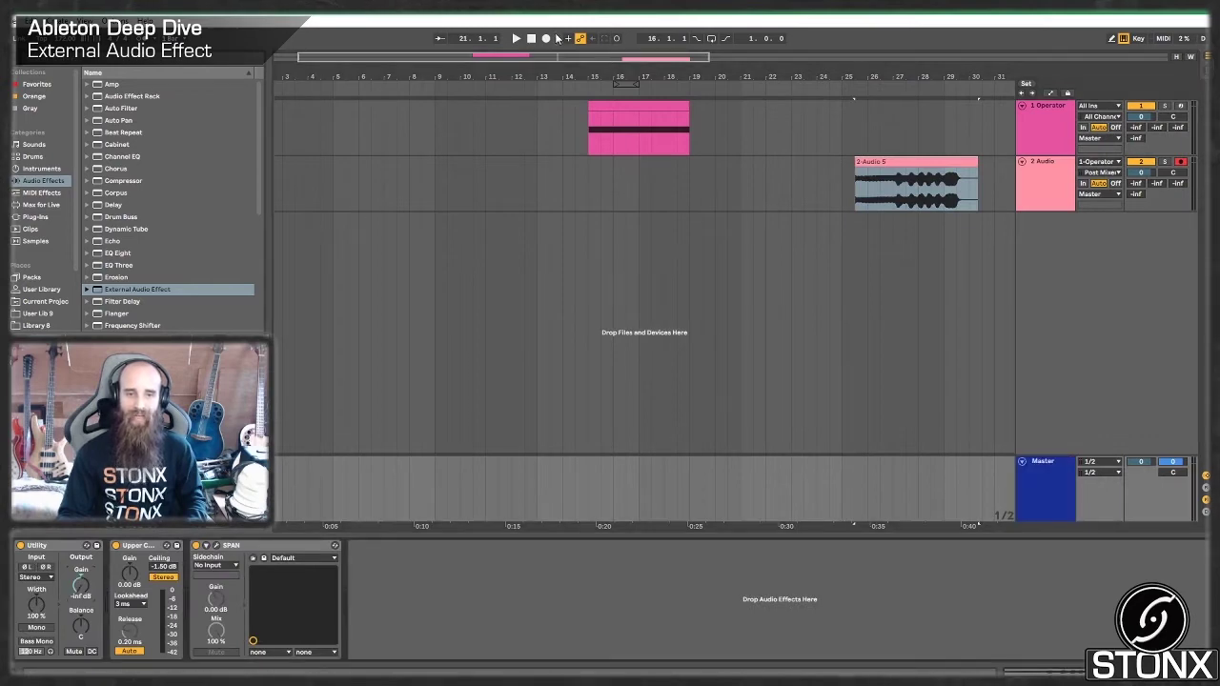
pyautogui.click(674, 129)
pyautogui.click(692, 412)
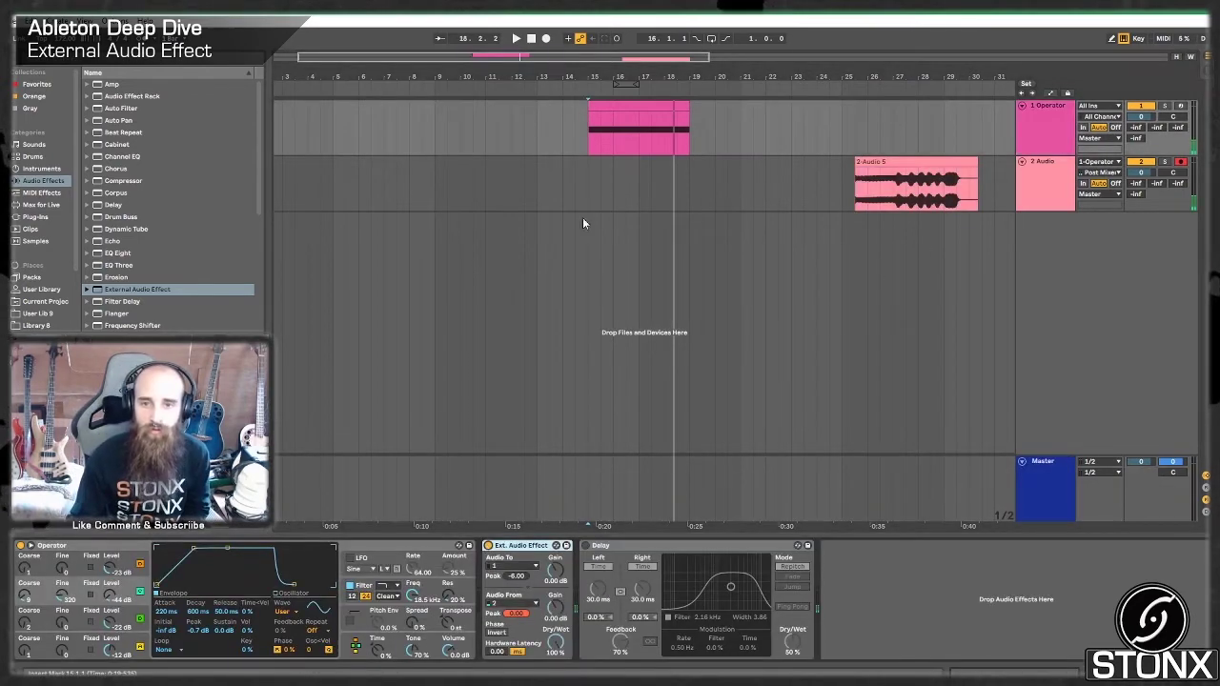
# Record a new 2-Audio 6 take on the 2 Audio track starting at bar 15.
pyautogui.click(590, 175)
pyautogui.click(1042, 136)
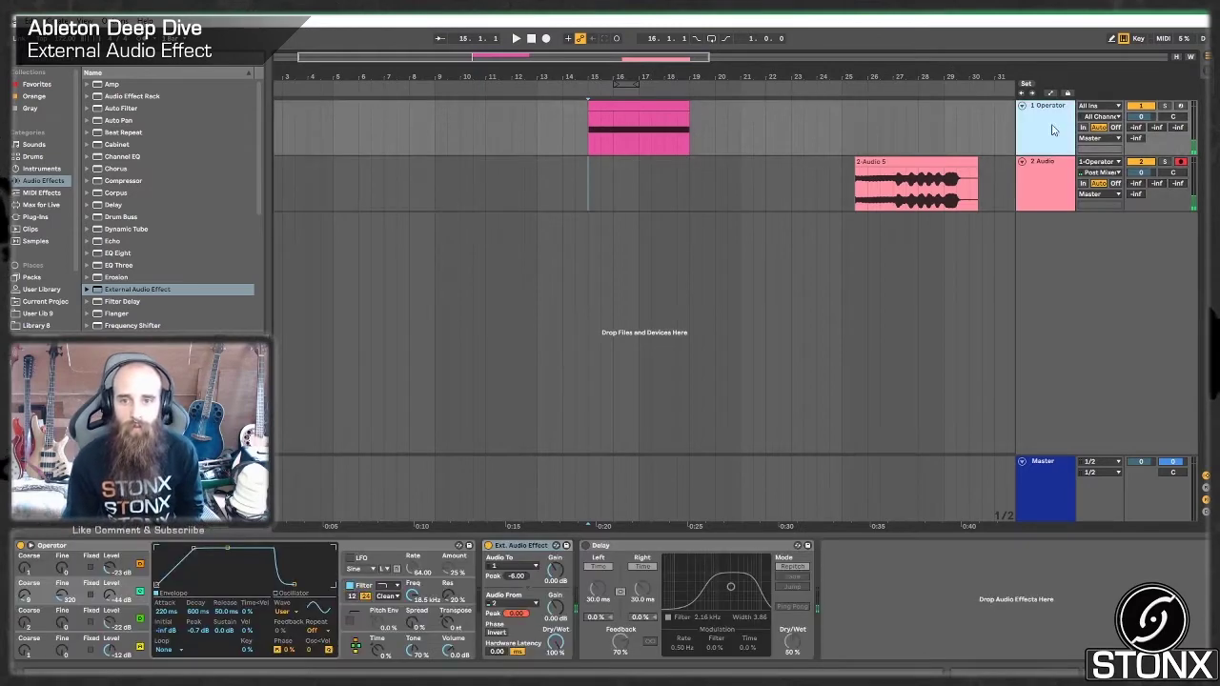
pyautogui.click(968, 510)
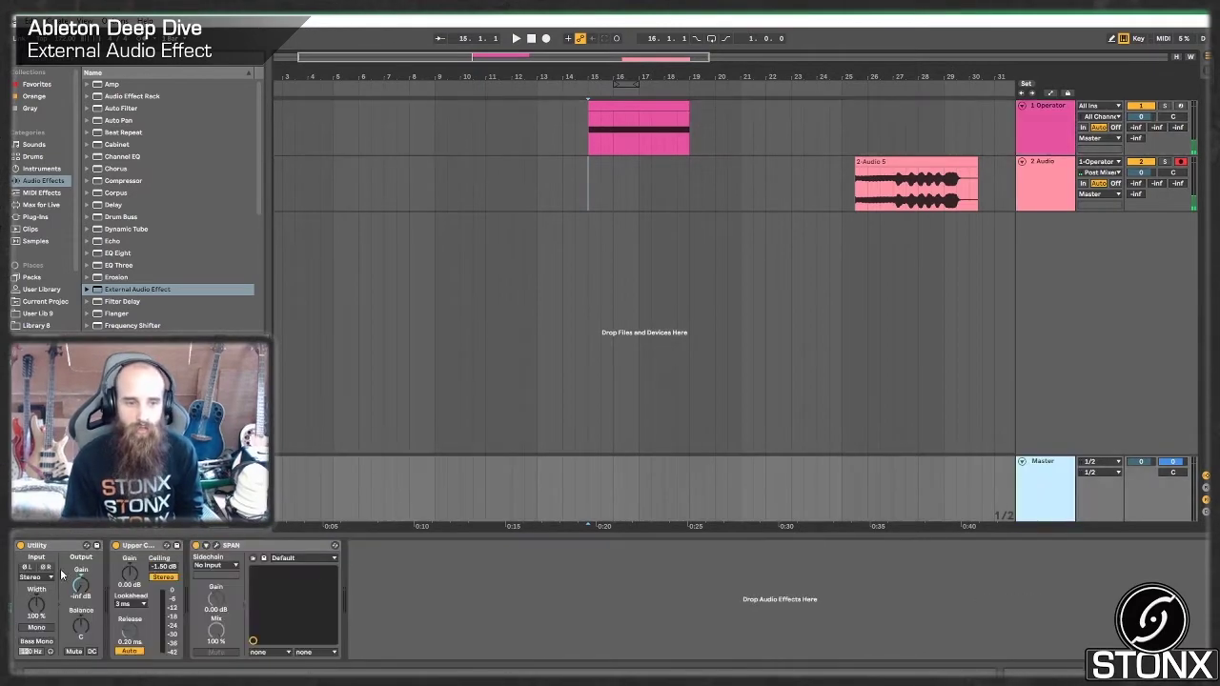
pyautogui.click(1050, 128)
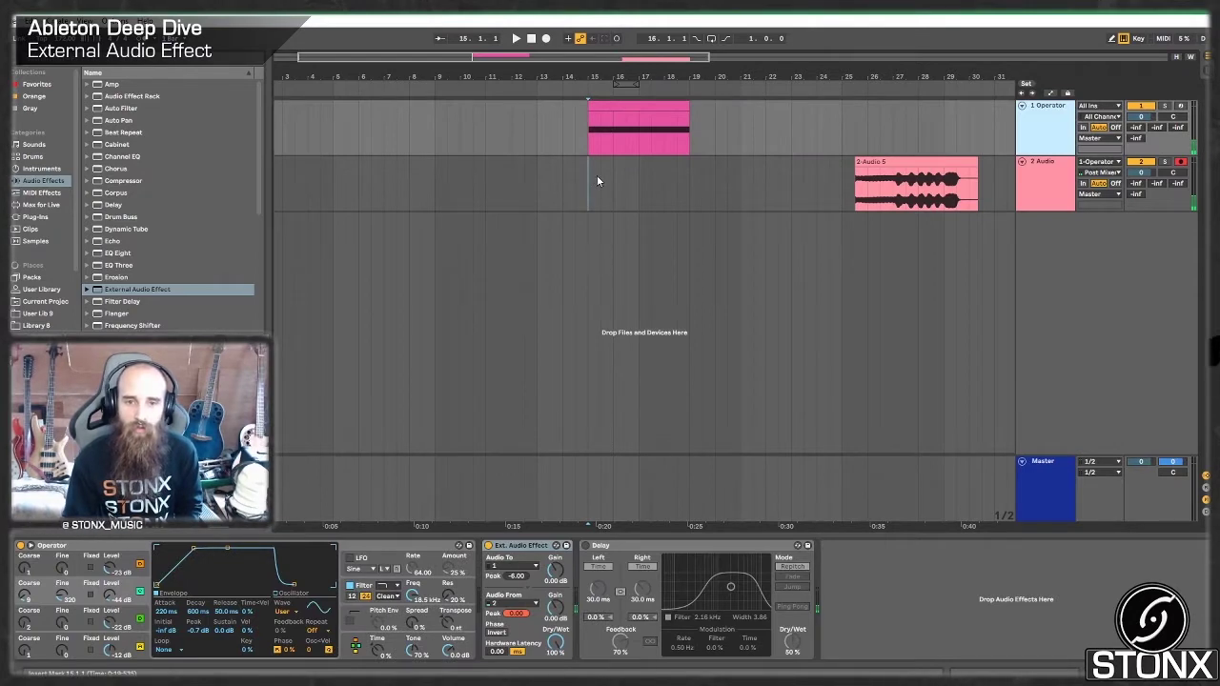
pyautogui.click(548, 38)
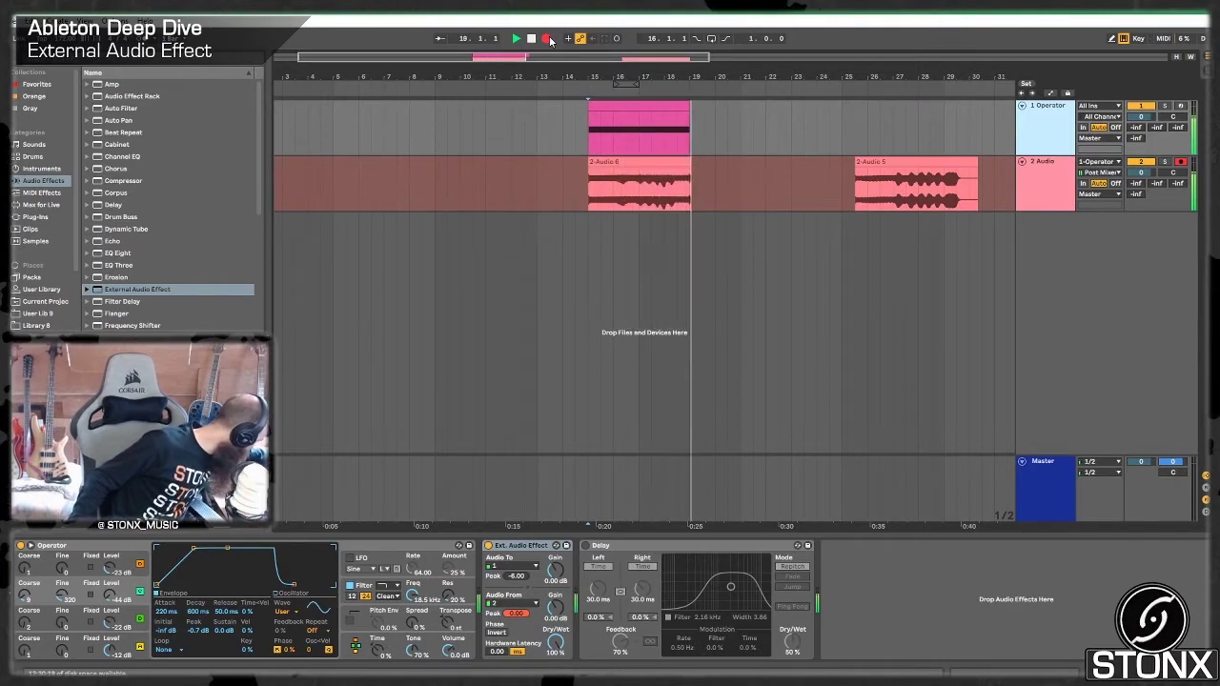
# Stop recording and move the 2-Audio 6 take to bar 20.
pyautogui.click(548, 40)
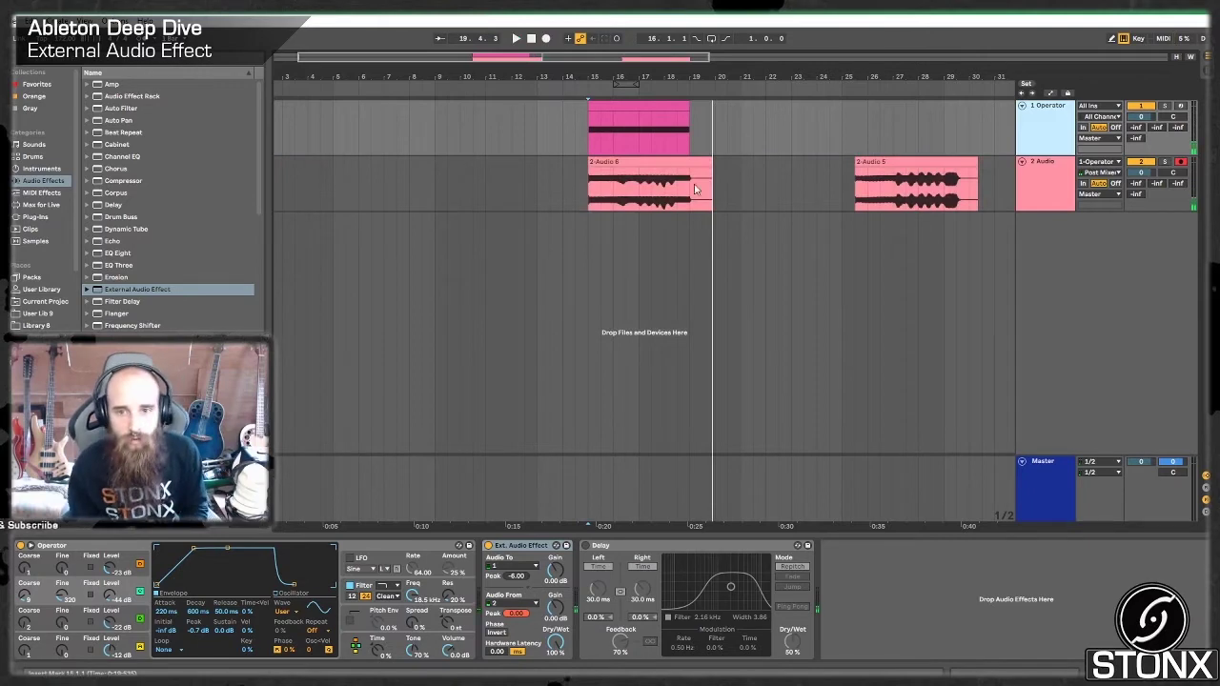
pyautogui.moveTo(626, 164); pyautogui.dragTo(753, 166)
pyautogui.click(722, 151)
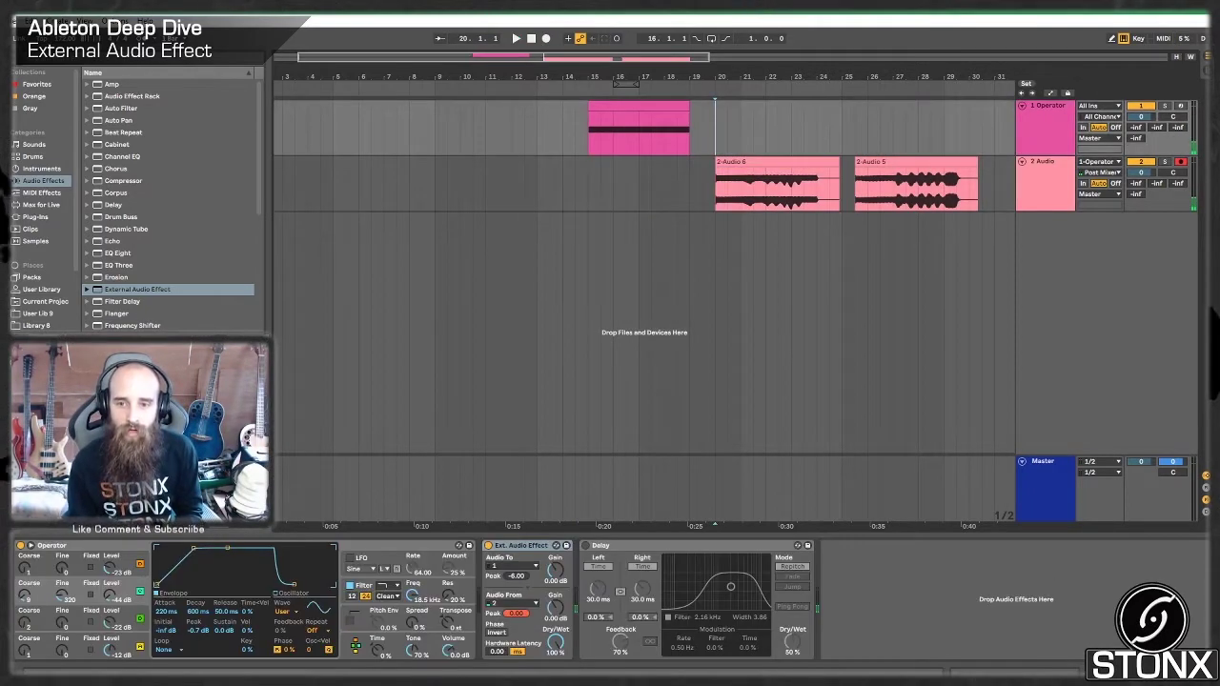
# Bypass the External Audio Effect and play the takes back from bar 20.
pyautogui.click(1037, 503)
pyautogui.click(1045, 134)
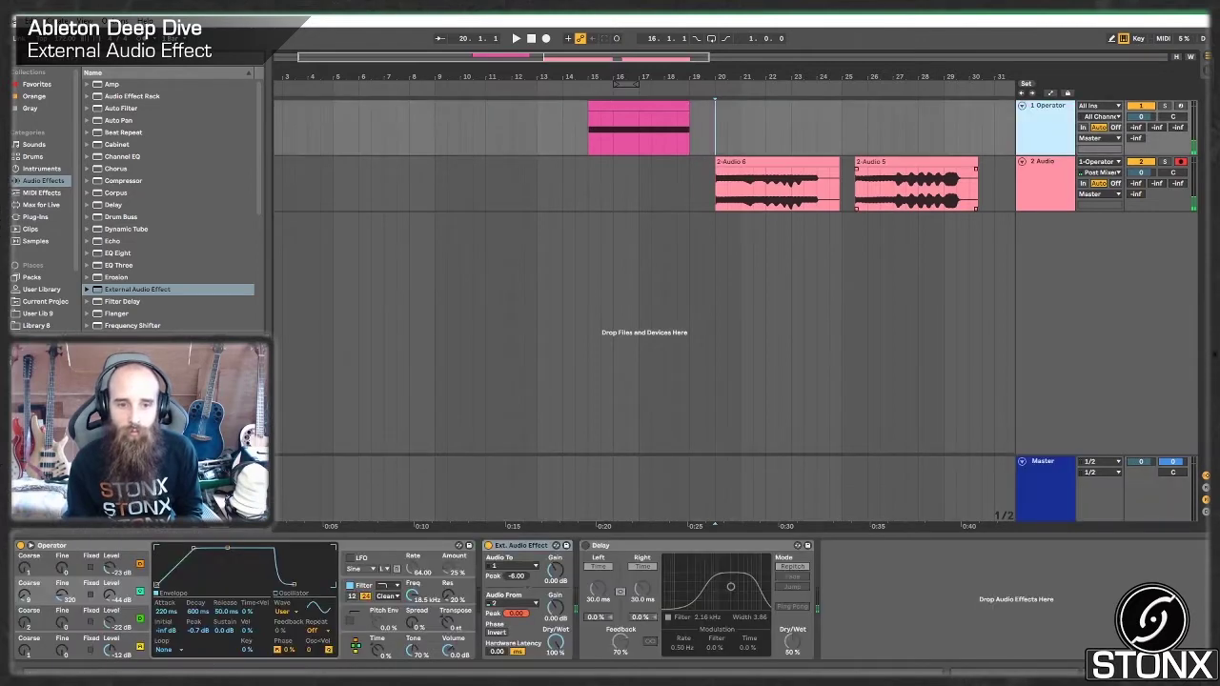
pyautogui.click(490, 548)
pyautogui.click(1041, 474)
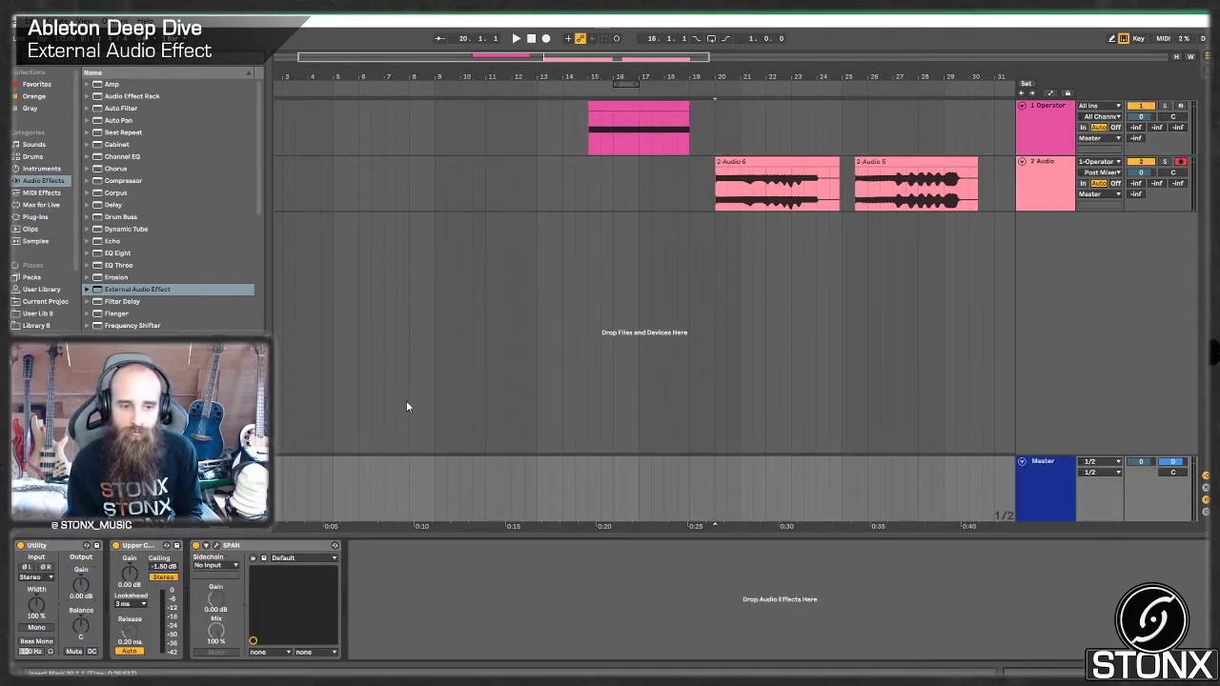
pyautogui.click(742, 172)
pyautogui.click(717, 141)
pyautogui.press('space')
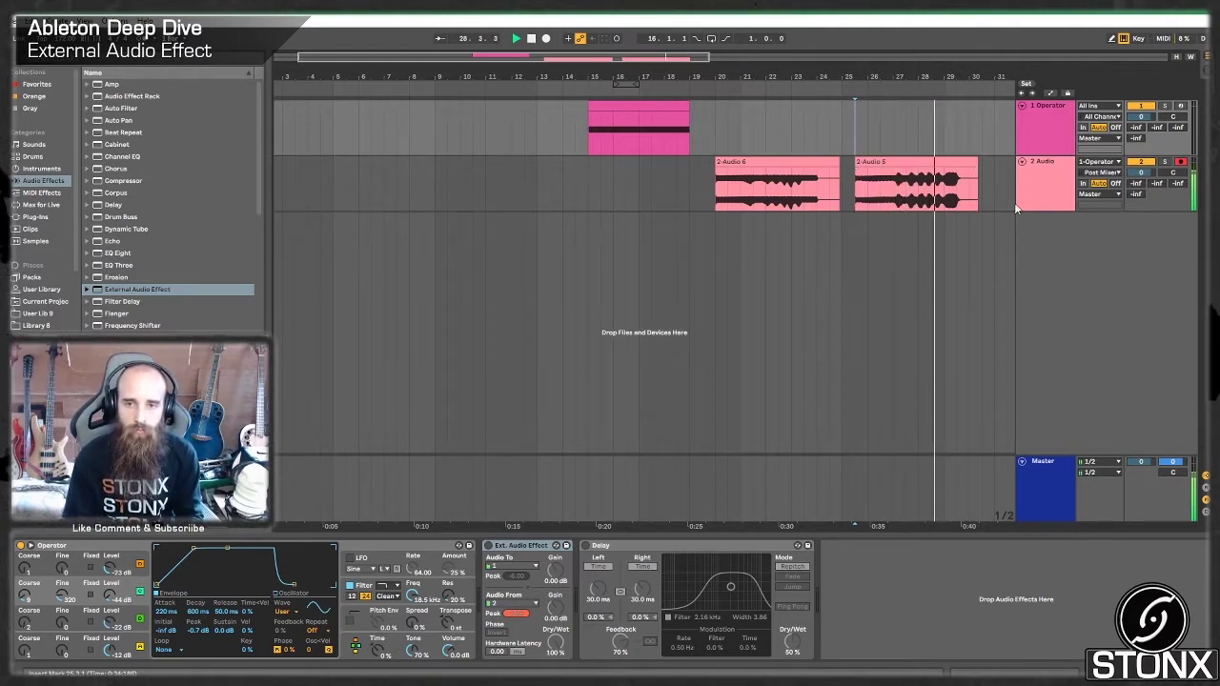
# Stop playback and re-enable the Delay with both Left and Right times synced to tempo.
pyautogui.press('space')
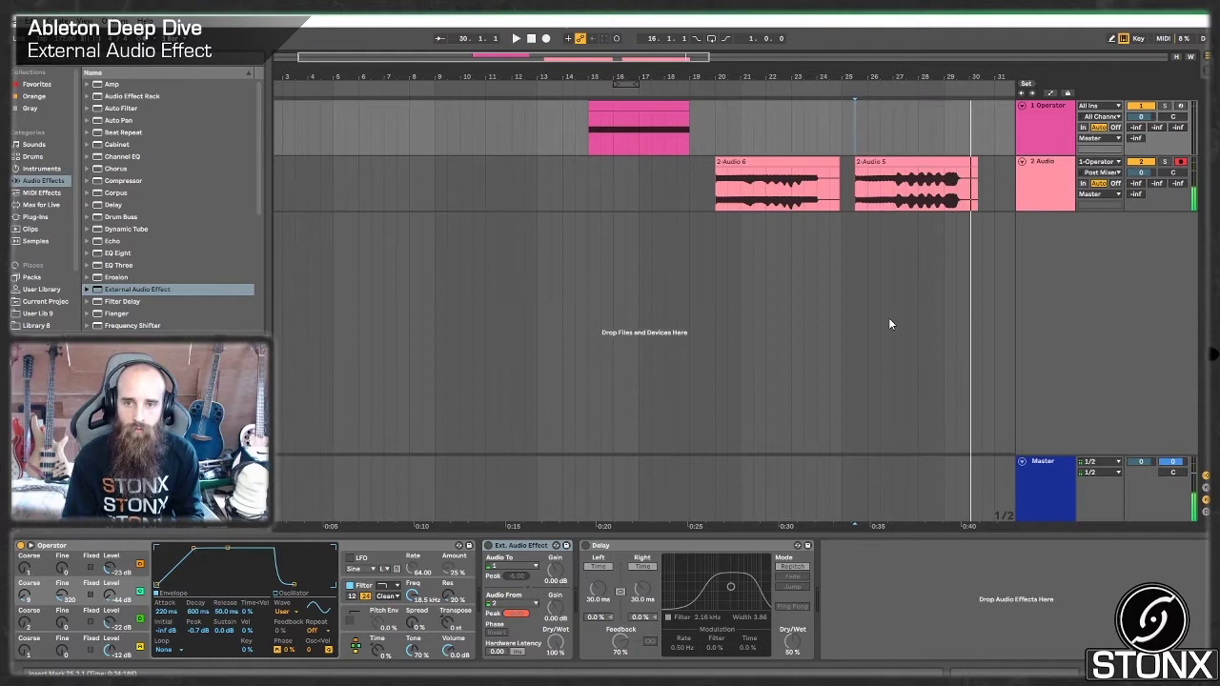
pyautogui.click(586, 546)
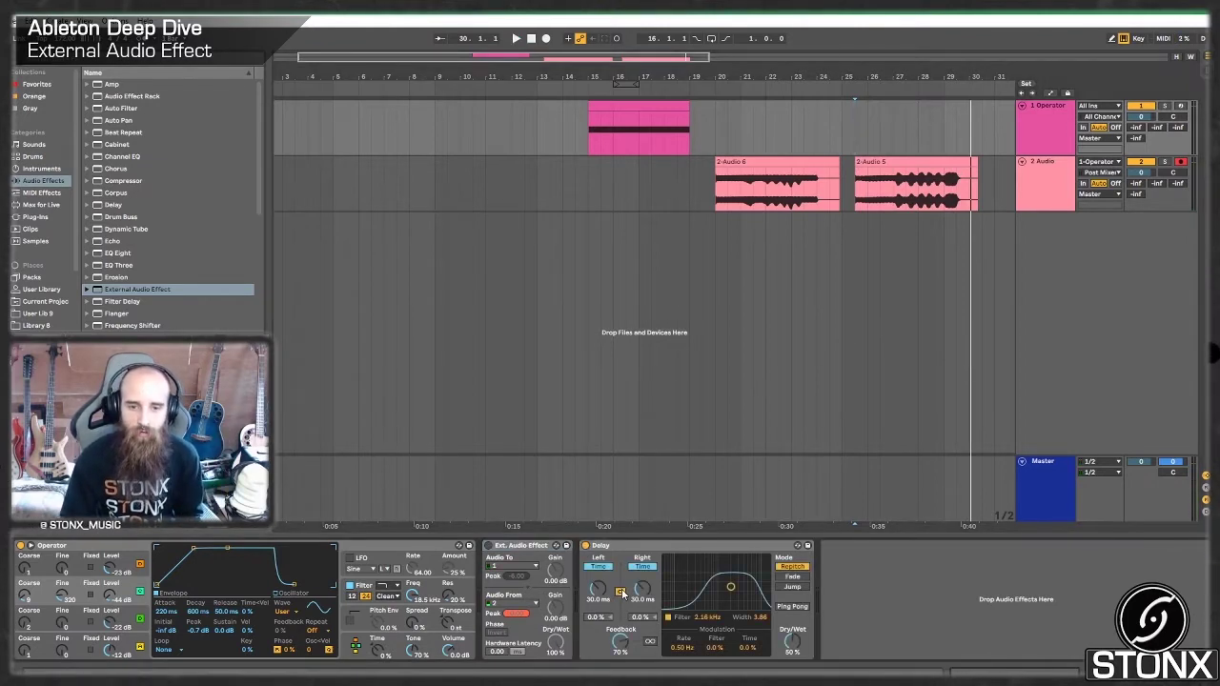
pyautogui.click(642, 566)
pyautogui.click(594, 567)
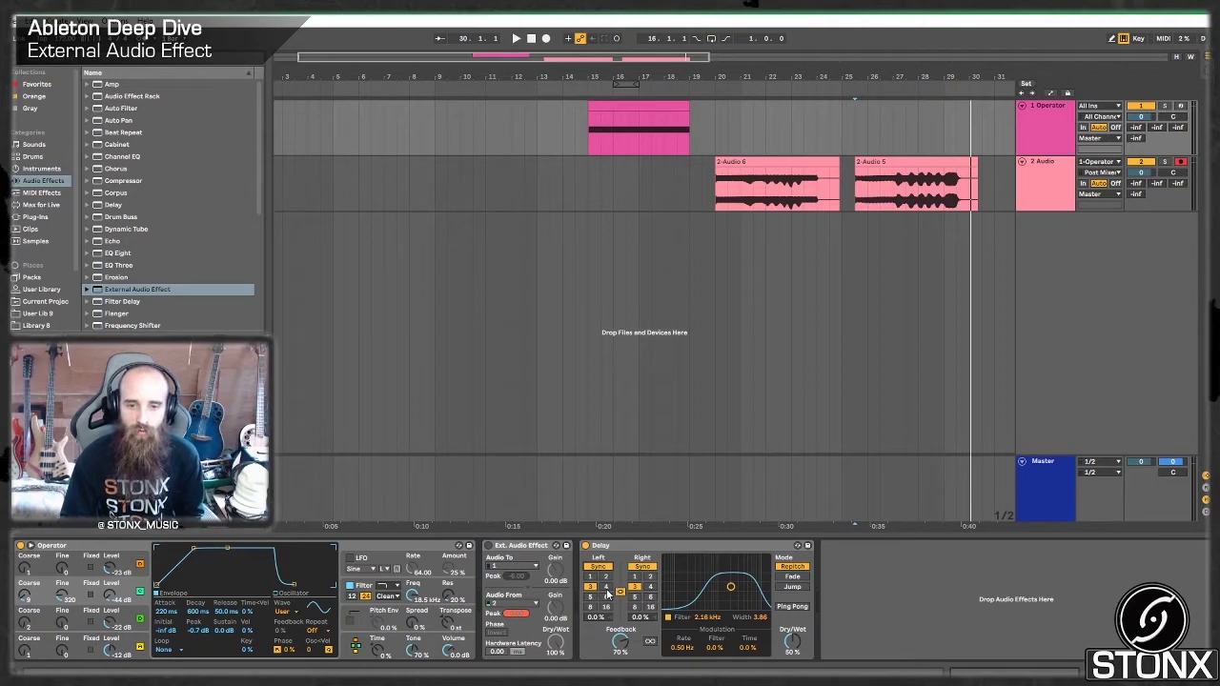
# Move both takes right so 2-Audio 6 starts near bar 29, then set master Utility gain to -inf dB.
pyautogui.click(900, 174)
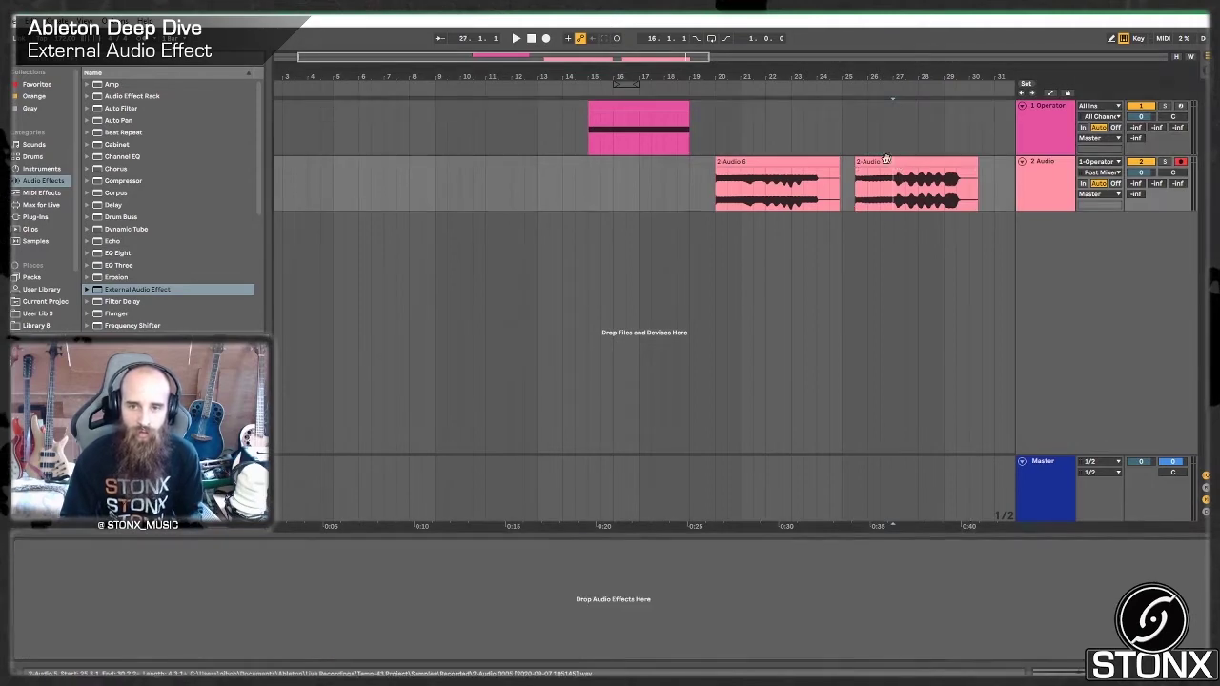
pyautogui.keyDown('shift'); pyautogui.click(774, 164); pyautogui.keyUp('shift')
pyautogui.moveTo(774, 164); pyautogui.dragTo(1002, 164)
pyautogui.click(1037, 106)
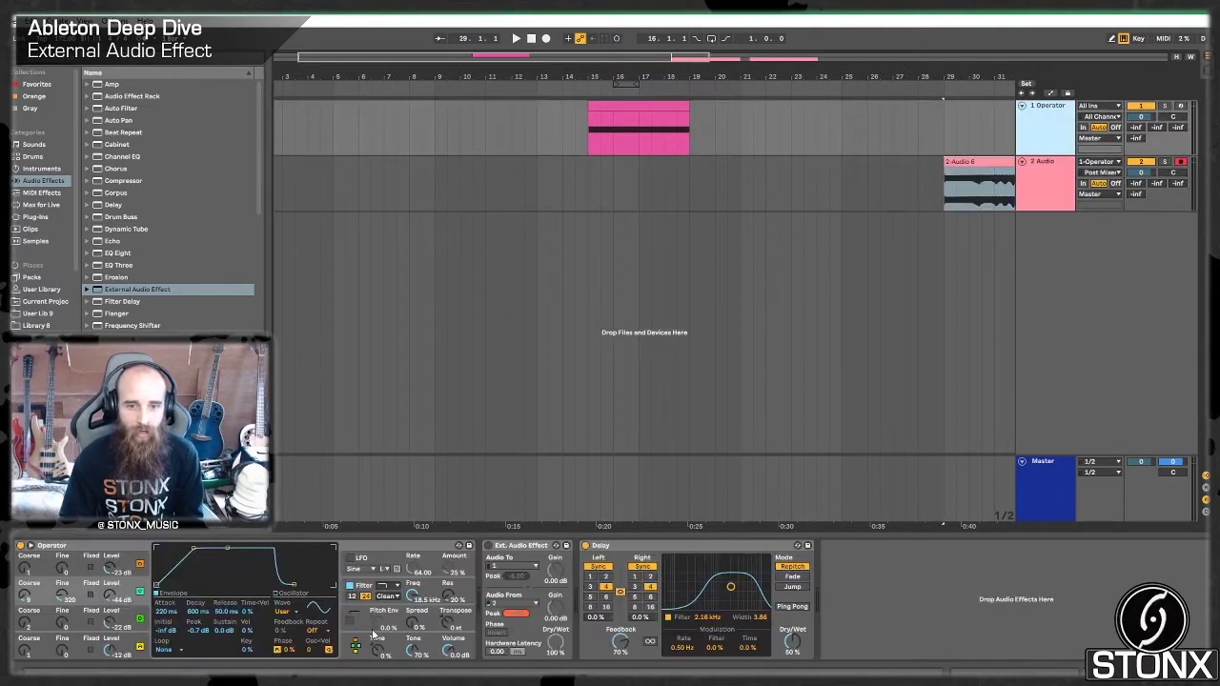
pyautogui.click(1031, 464)
pyautogui.moveTo(84, 593); pyautogui.dragTo(84, 593)
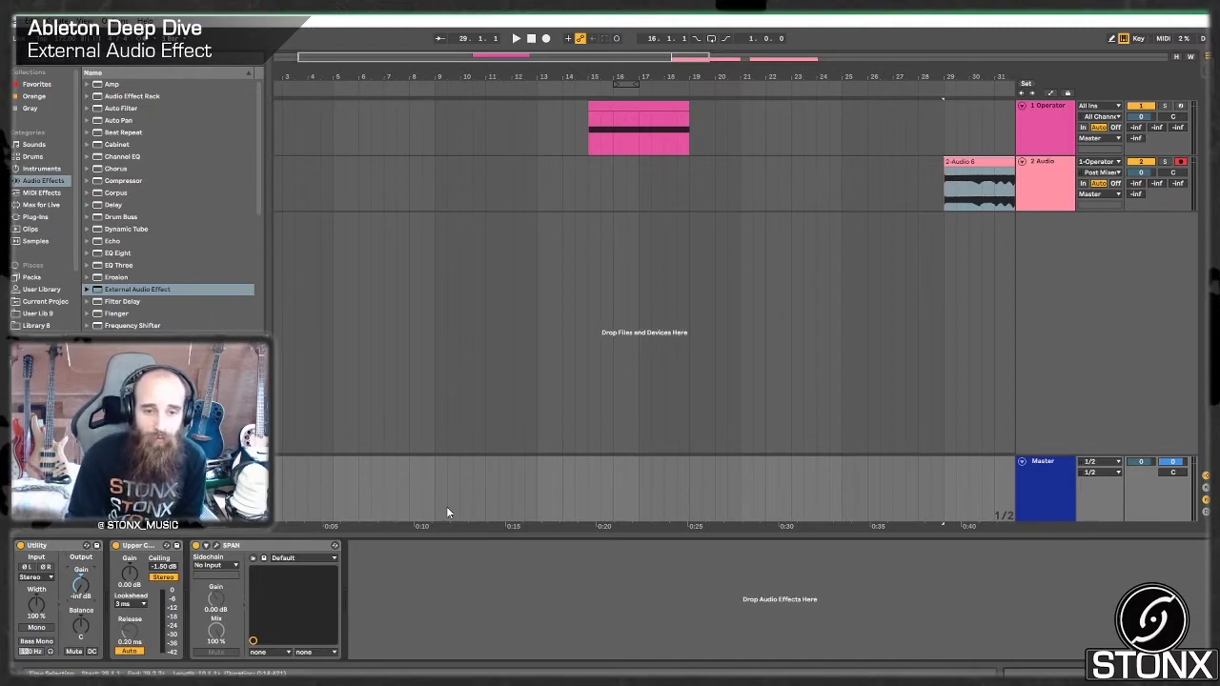
# Record the 2-Audio 7 take from bar 15 onto the 2 Audio track with Arrangement Record.
pyautogui.click(592, 173)
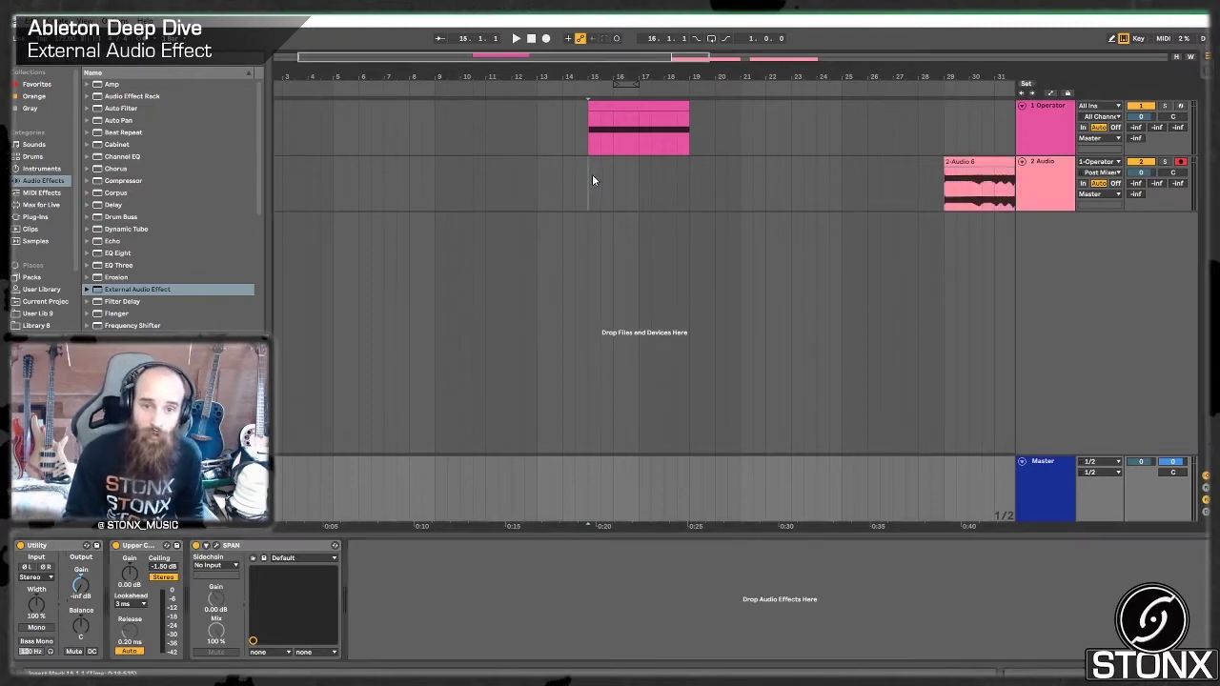
pyautogui.click(1046, 126)
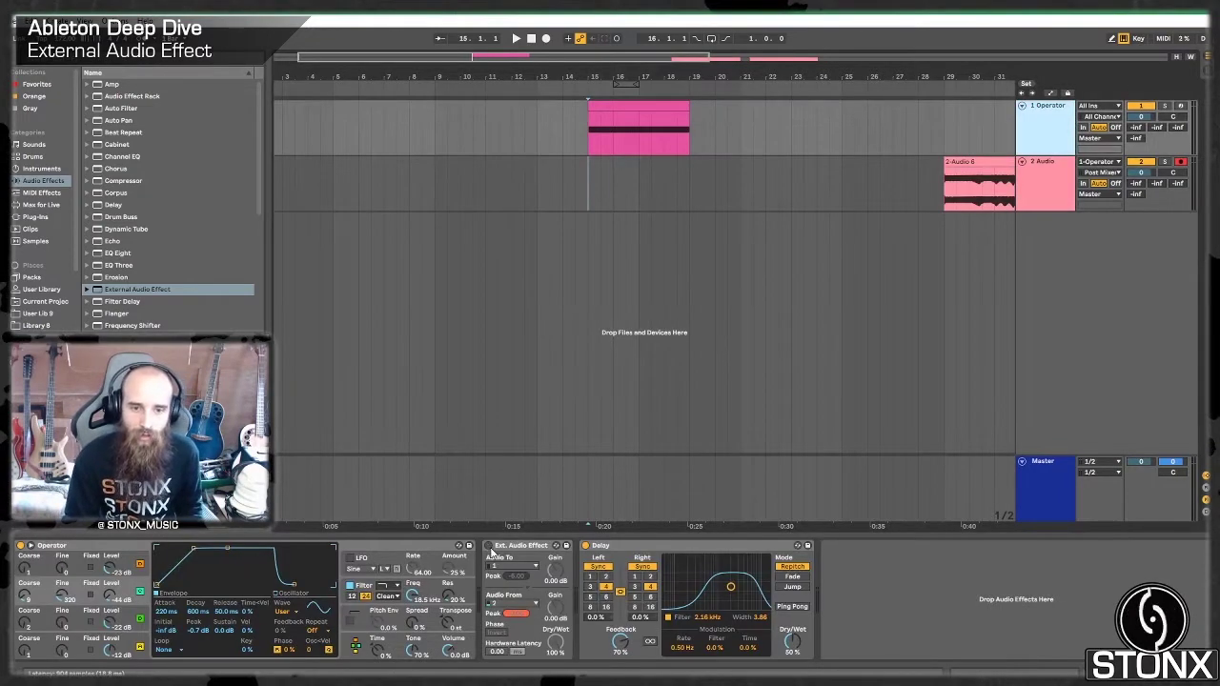
pyautogui.click(809, 451)
pyautogui.click(1054, 472)
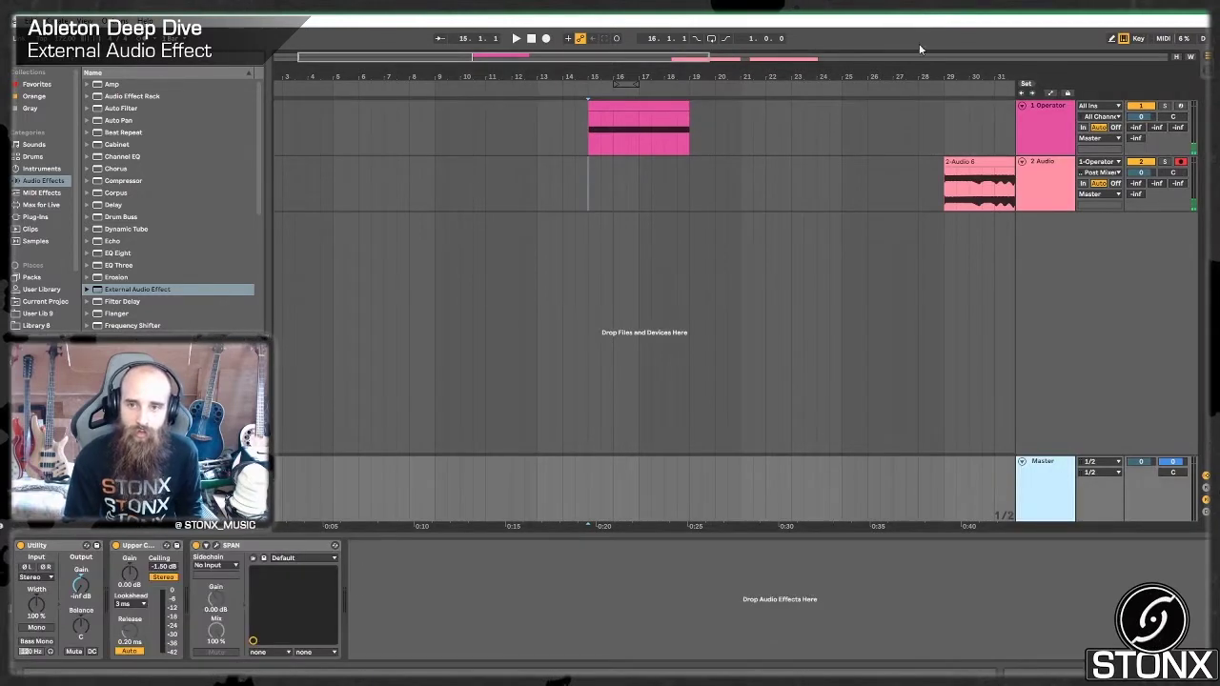
pyautogui.click(1068, 122)
pyautogui.click(591, 181)
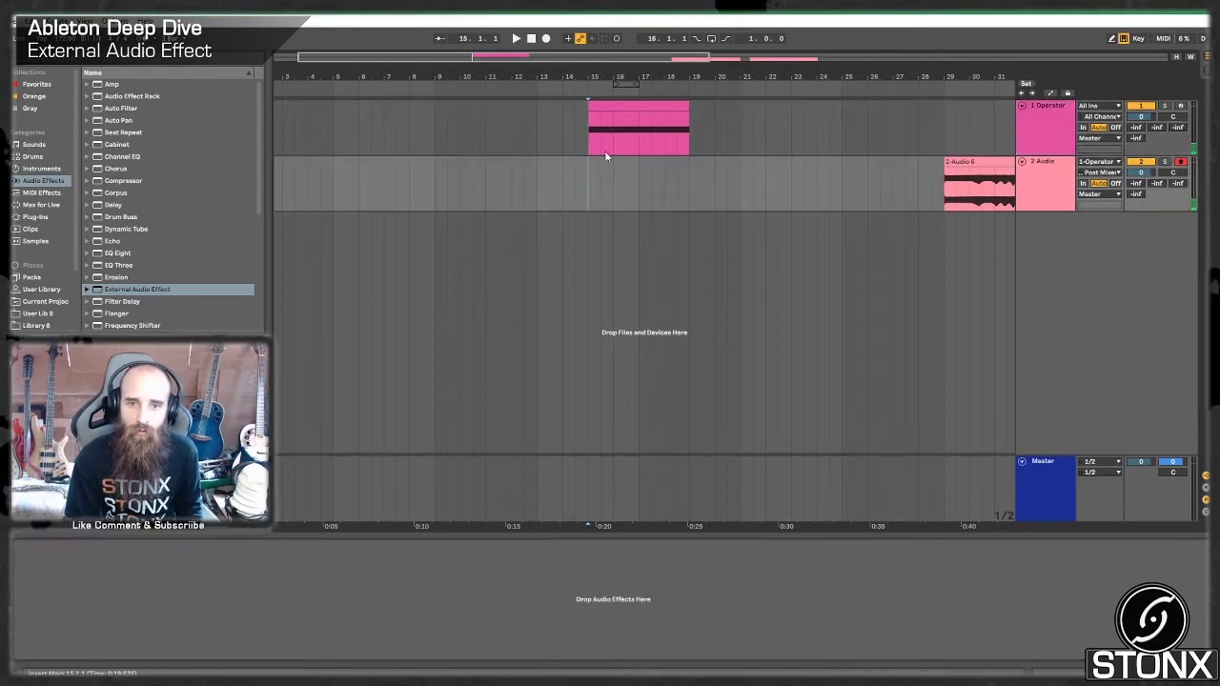
pyautogui.click(546, 38)
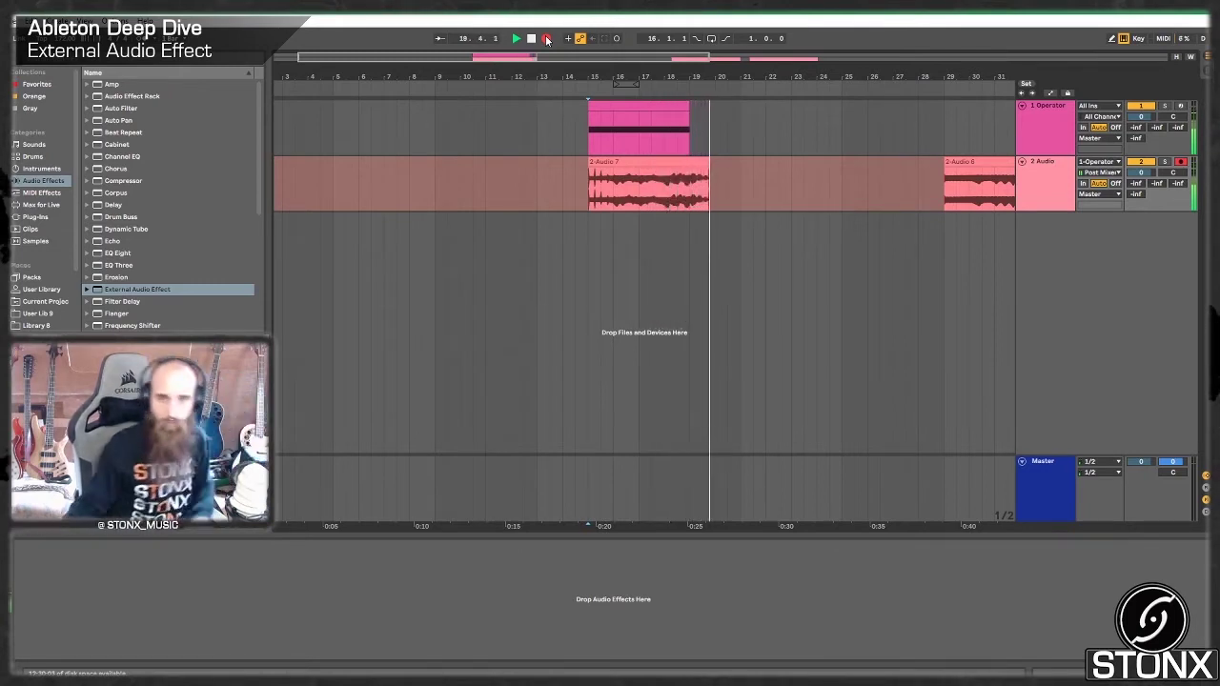
pyautogui.click(546, 38)
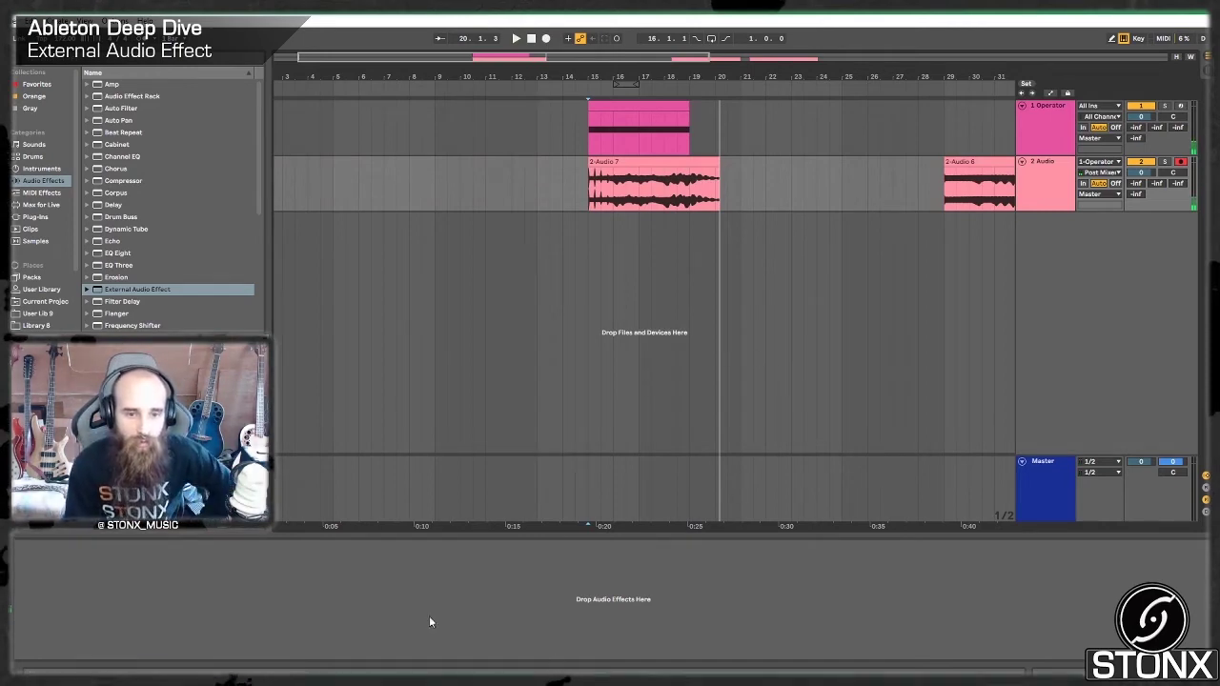
# Switch off the Master's Utility, move the 2-Audio 7 take to bar 20, and play it.
pyautogui.click(1052, 494)
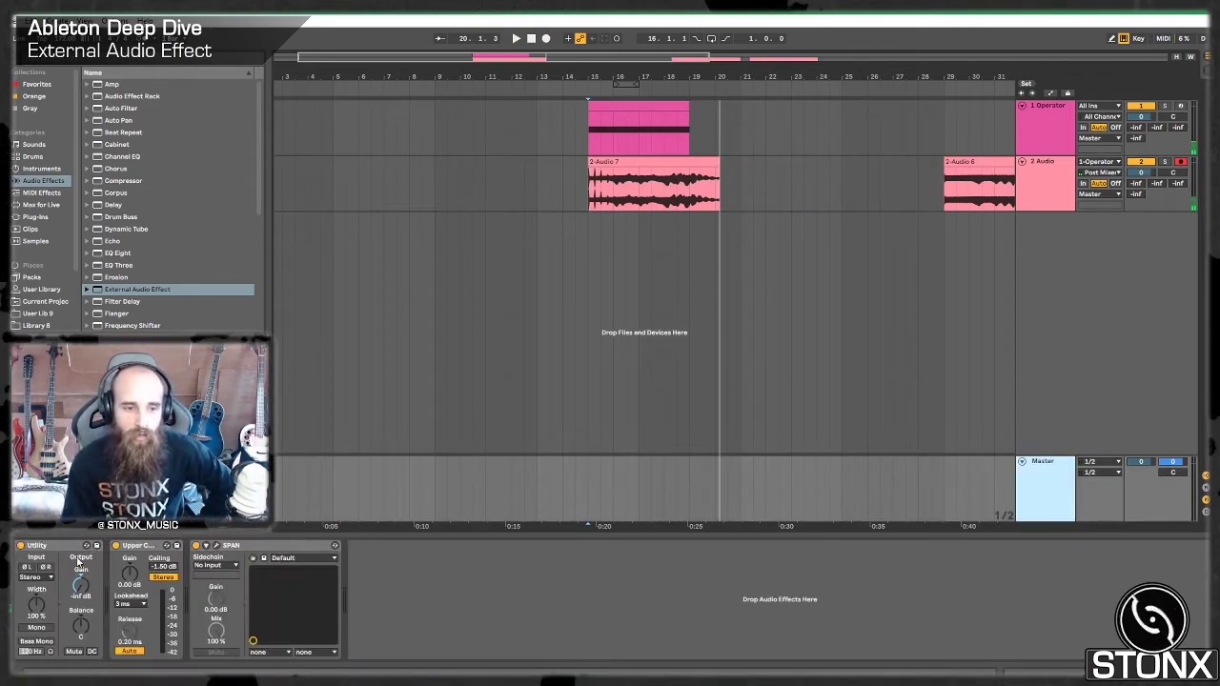
pyautogui.click(972, 129)
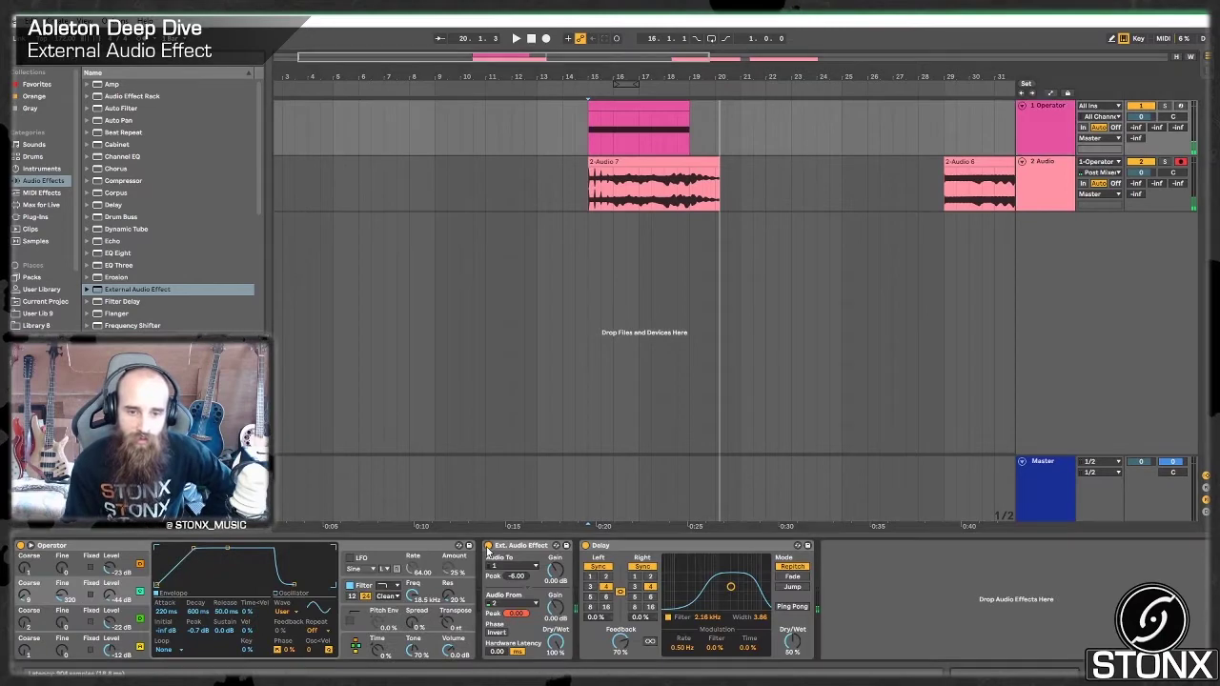
pyautogui.click(1039, 474)
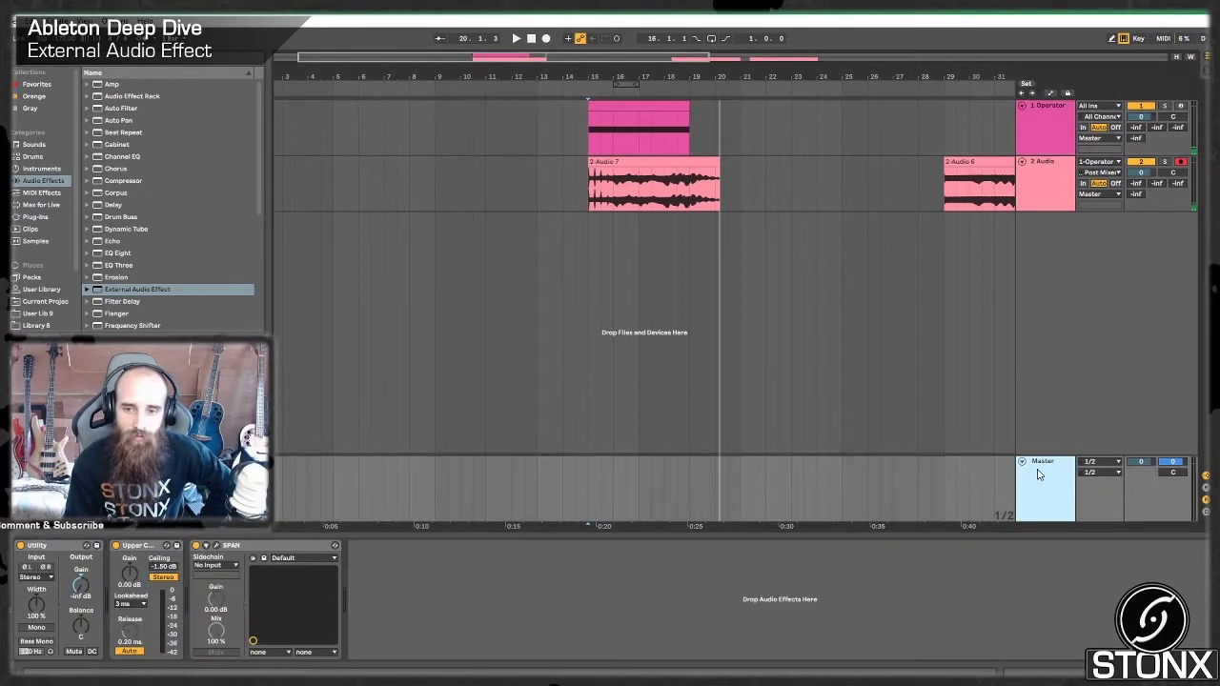
pyautogui.click(21, 546)
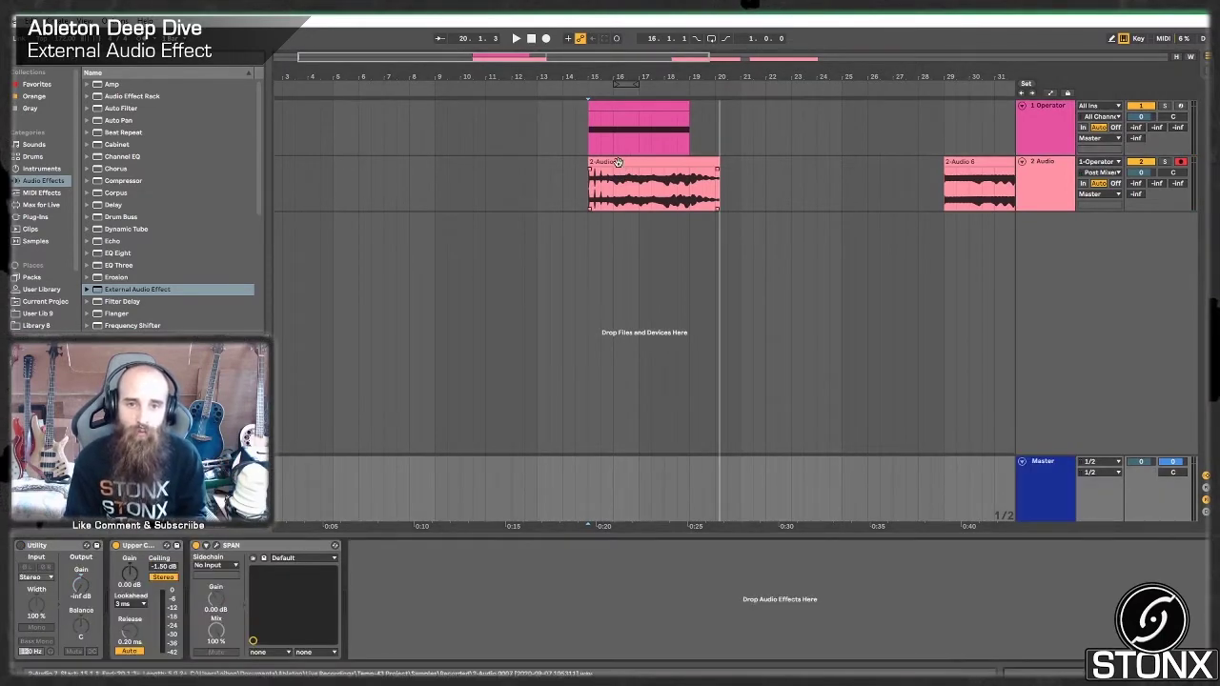
pyautogui.moveTo(611, 186); pyautogui.dragTo(751, 186)
pyautogui.press('space')
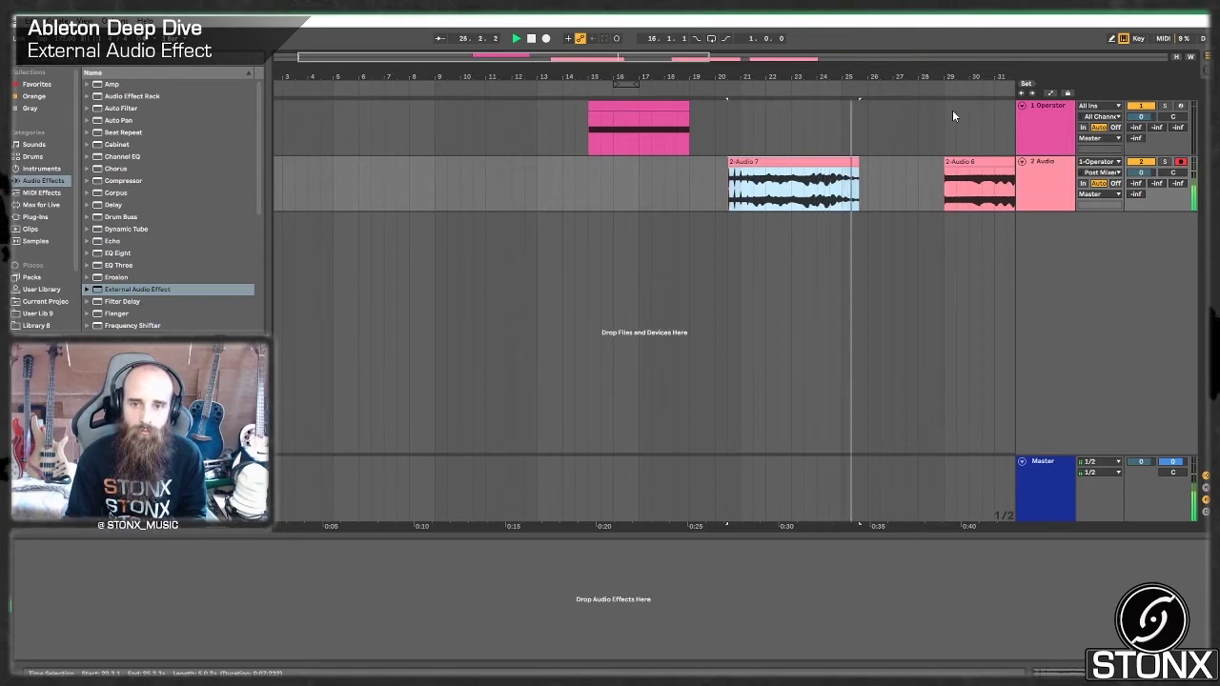
# Play back the moved 2-Audio 7 take from bar 20 with the Operator devices shown, then stop.
pyautogui.press('space')
pyautogui.click(730, 143)
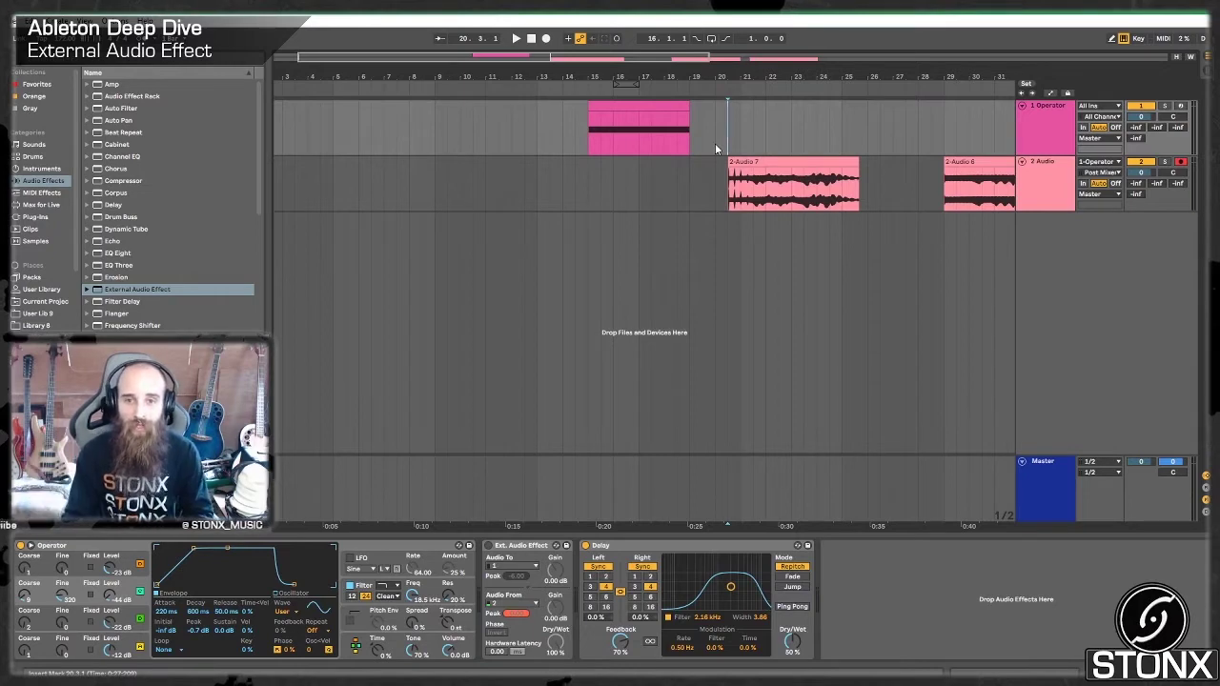
pyautogui.press('space')
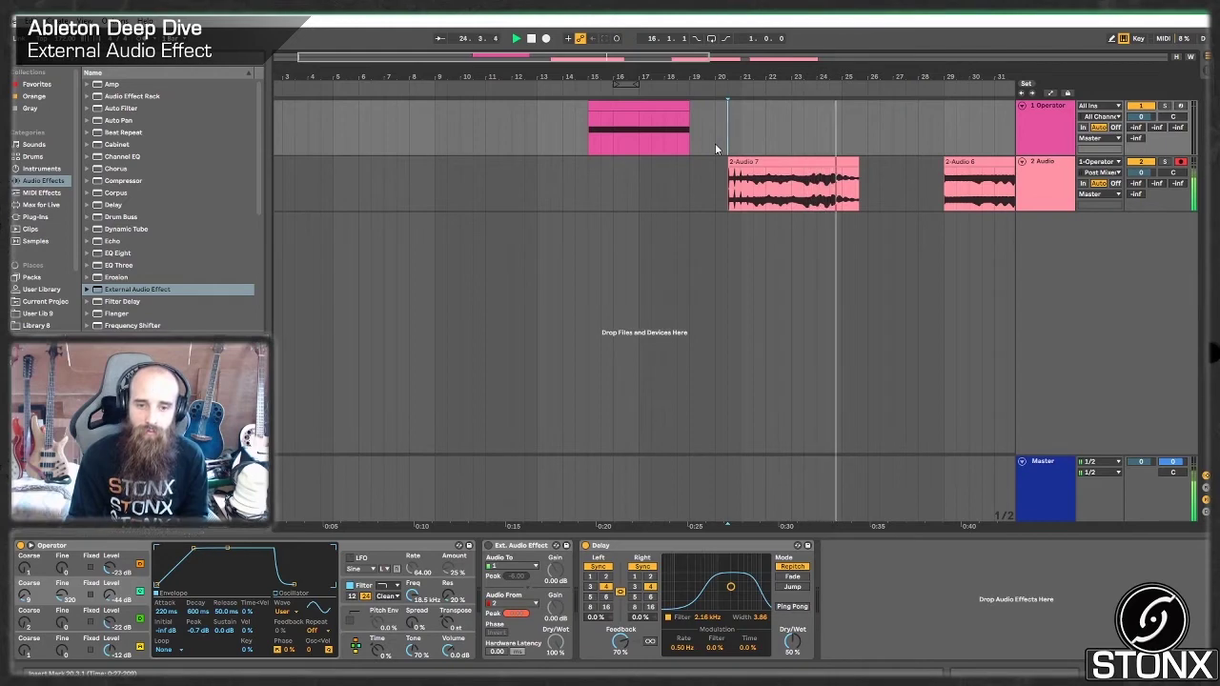
pyautogui.press('space')
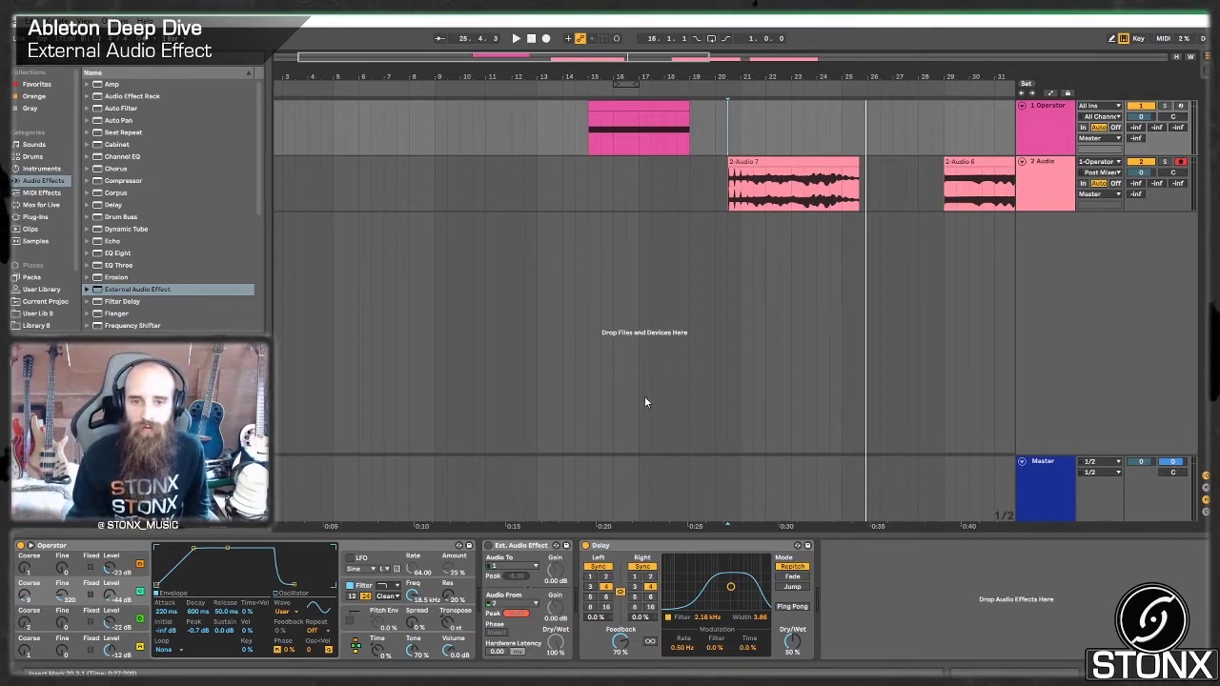
# Clear the return's clipped peak and re-enable the Master's Utility and the Ext. Audio Effect.
pyautogui.click(518, 615)
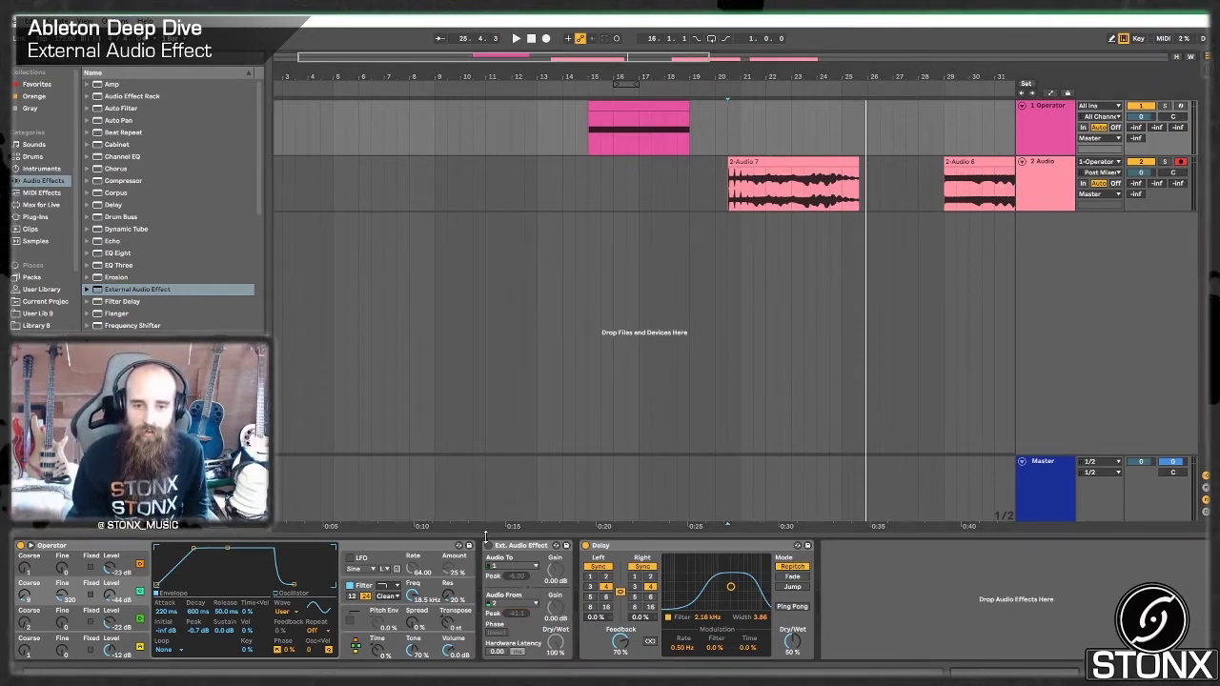
pyautogui.click(1056, 487)
pyautogui.click(21, 547)
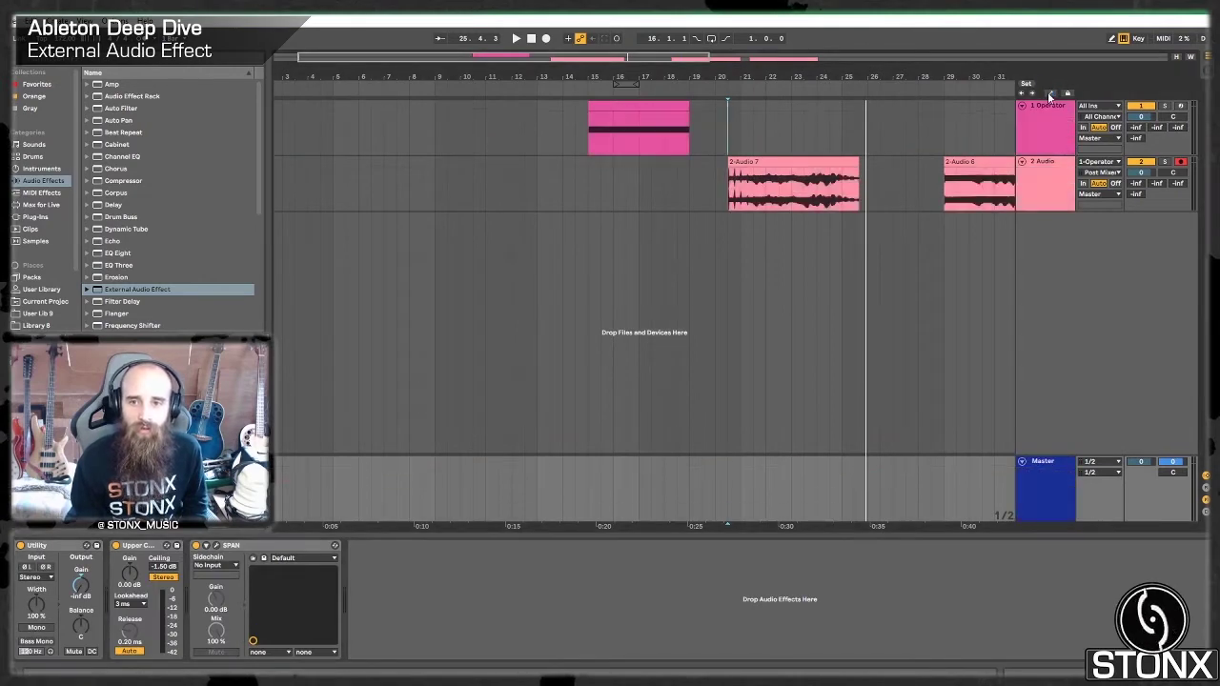
pyautogui.click(1023, 117)
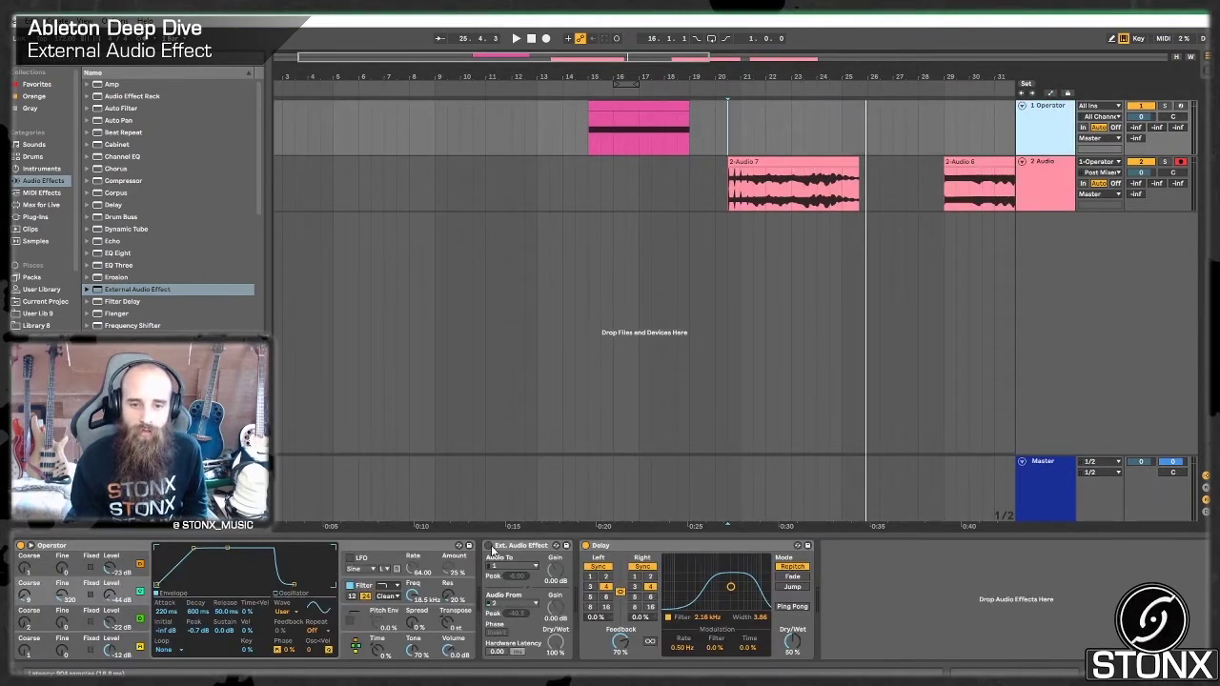
pyautogui.click(490, 548)
# Move the Operator MIDI clip to bar 7, check the count-in, and set the start point at bar 7.
pyautogui.moveTo(616, 110); pyautogui.dragTo(408, 126)
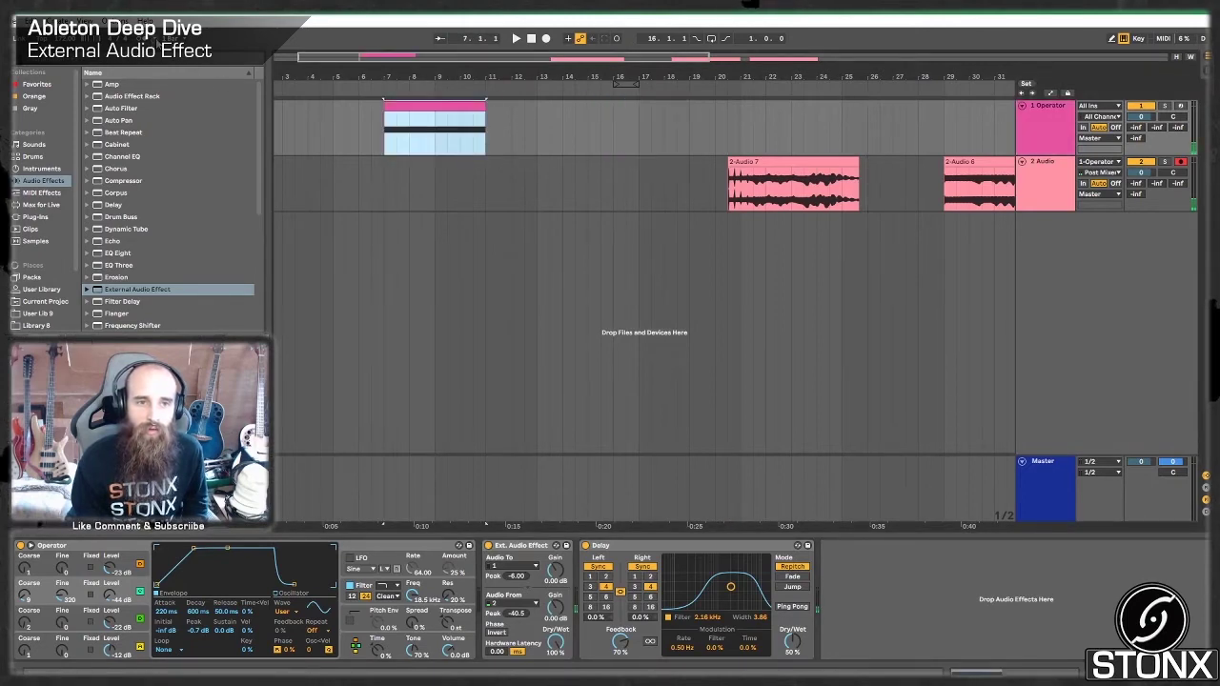
pyautogui.click(157, 38)
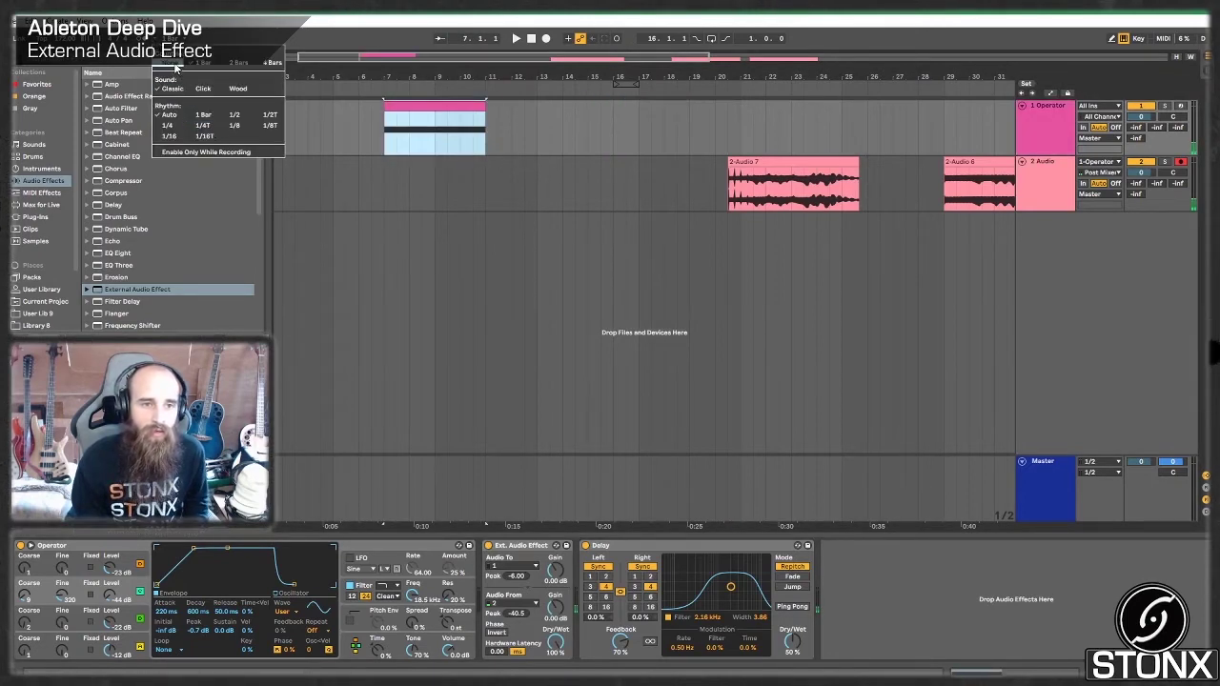
pyautogui.click(176, 65)
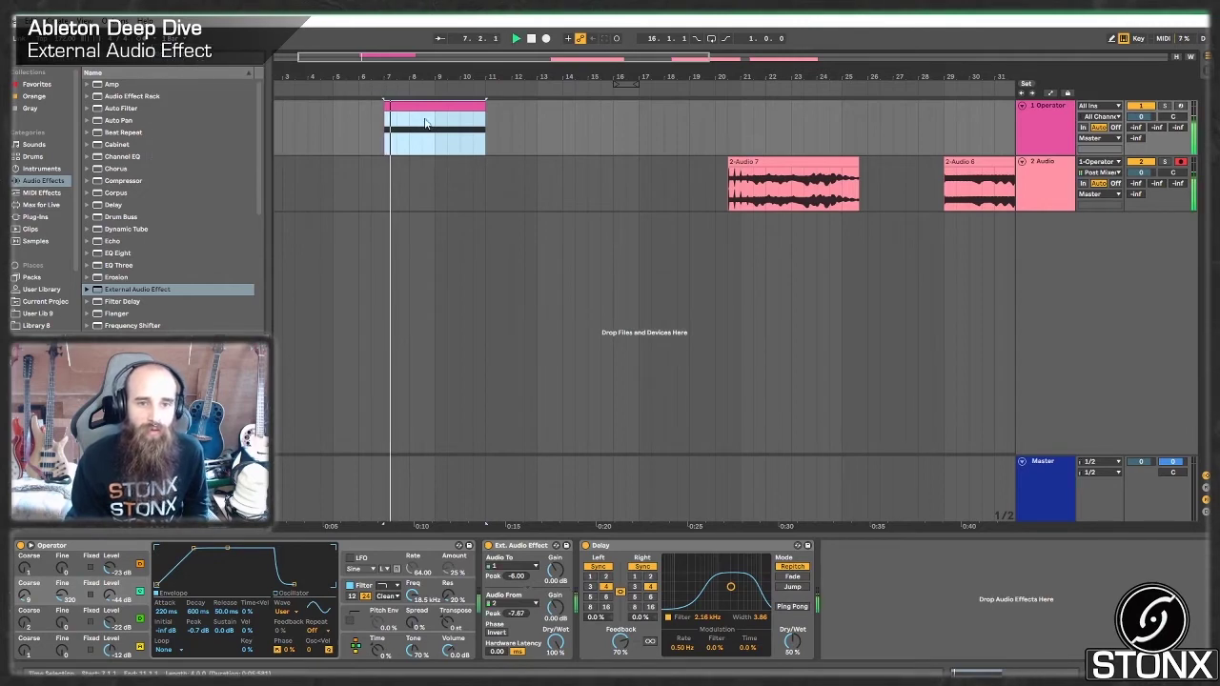
pyautogui.click(383, 176)
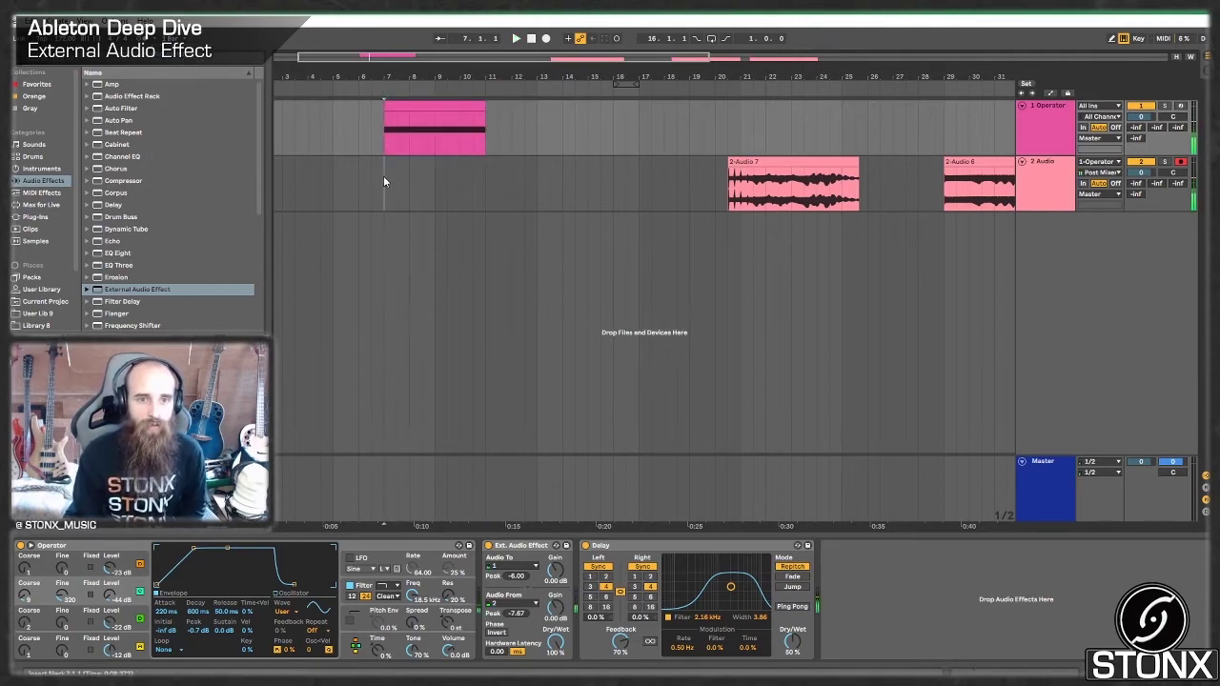
pyautogui.click(1021, 135)
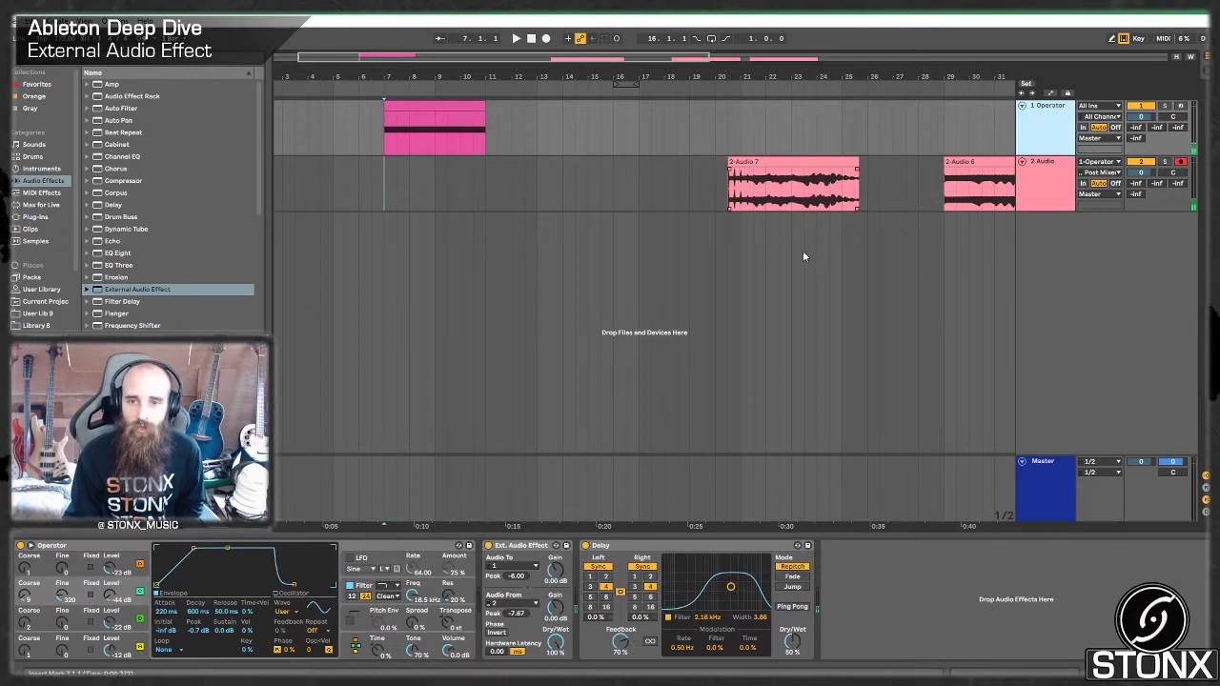
# Record the 2-Audio 8 take from bar 7, then drag it to start at bar 12.
pyautogui.click(546, 38)
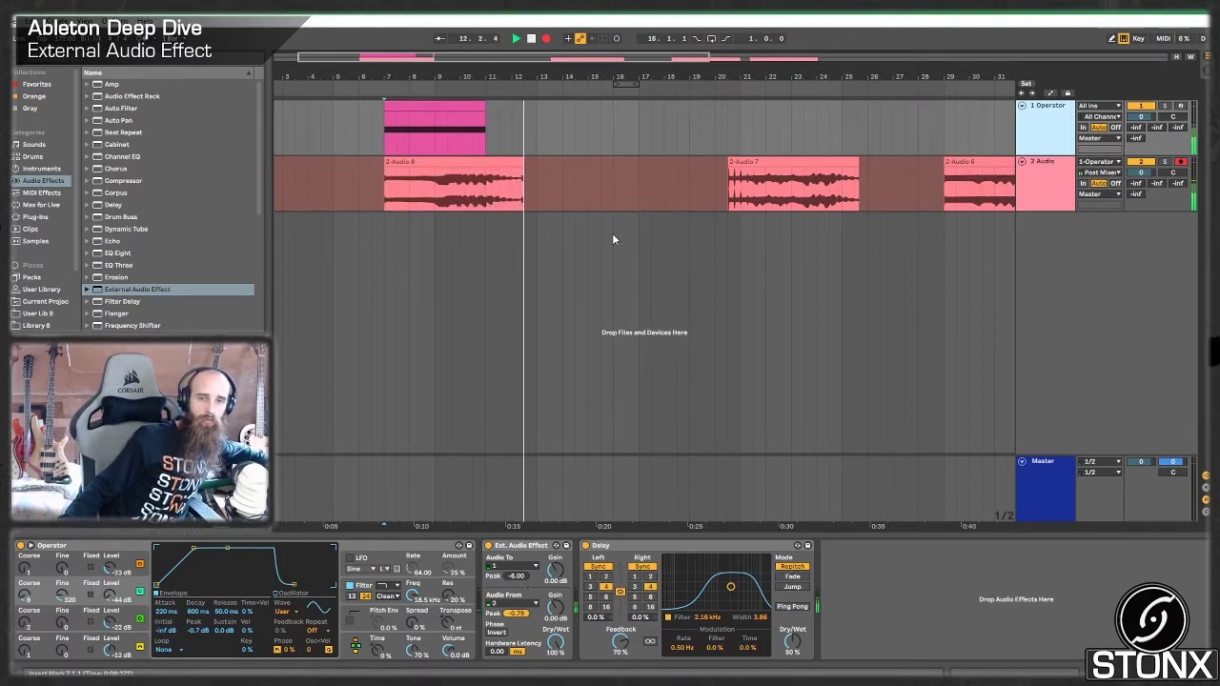
pyautogui.press('space')
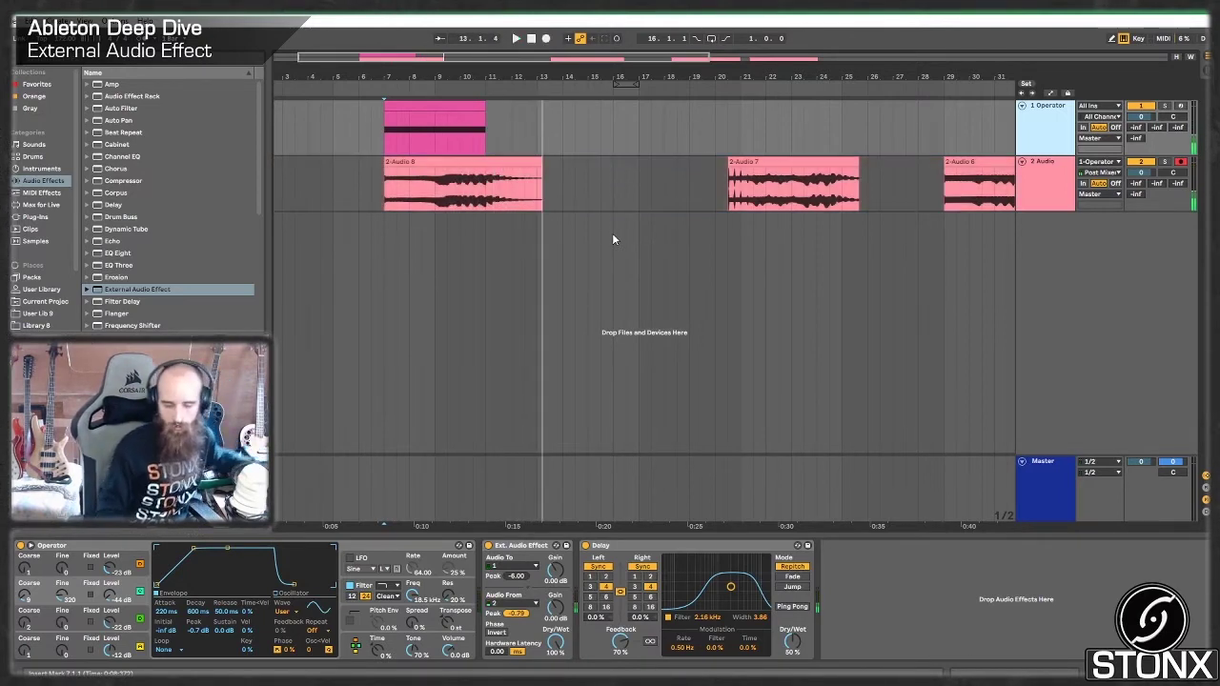
pyautogui.click(424, 162)
pyautogui.moveTo(424, 162); pyautogui.dragTo(552, 175)
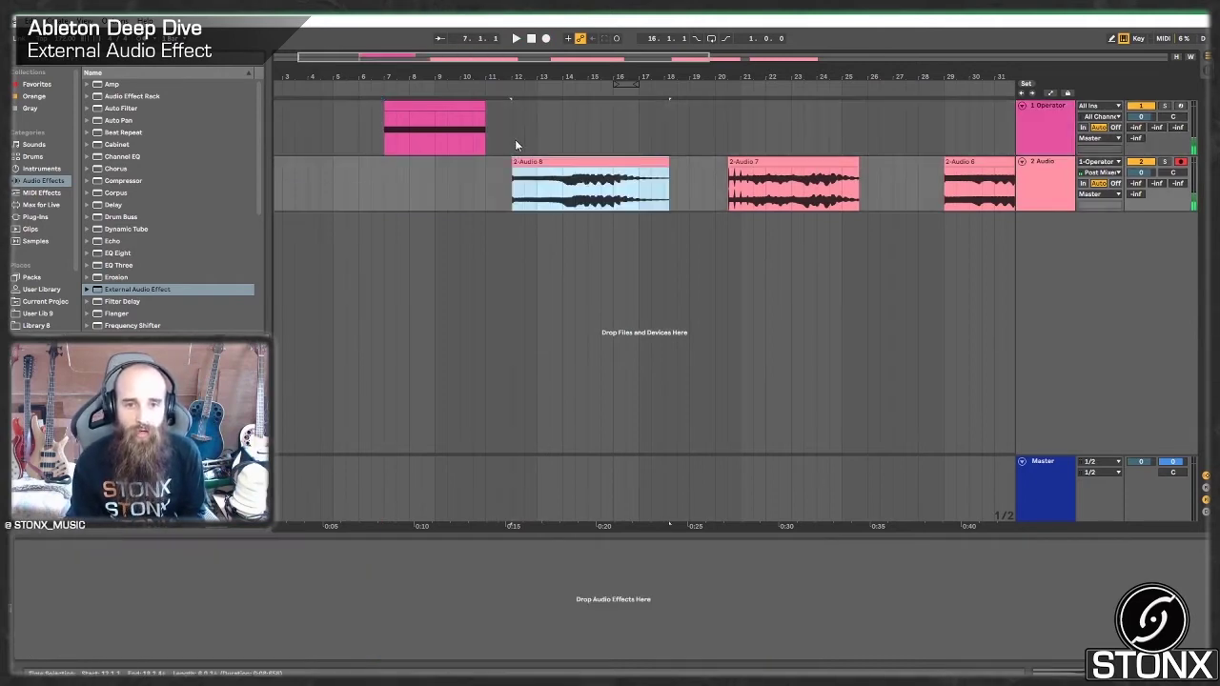
# Set the start point, select the Operator track, and check the Master's Utility device.
pyautogui.click(515, 139)
pyautogui.click(1029, 102)
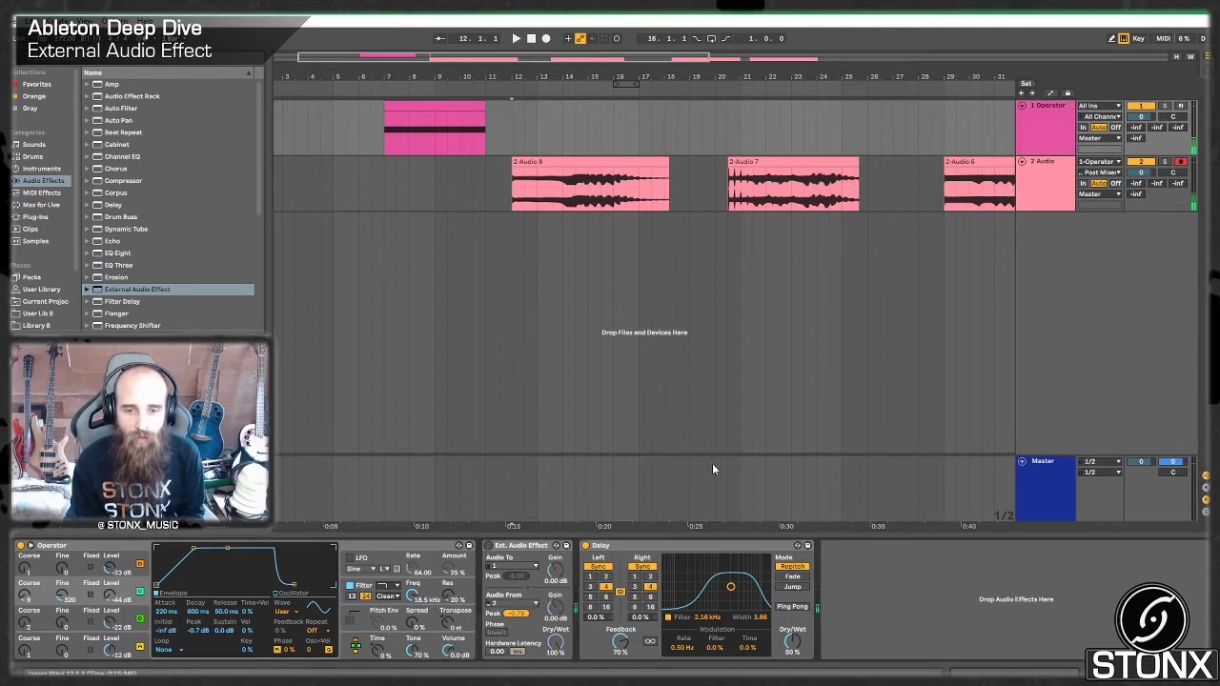
pyautogui.click(1035, 472)
pyautogui.click(28, 548)
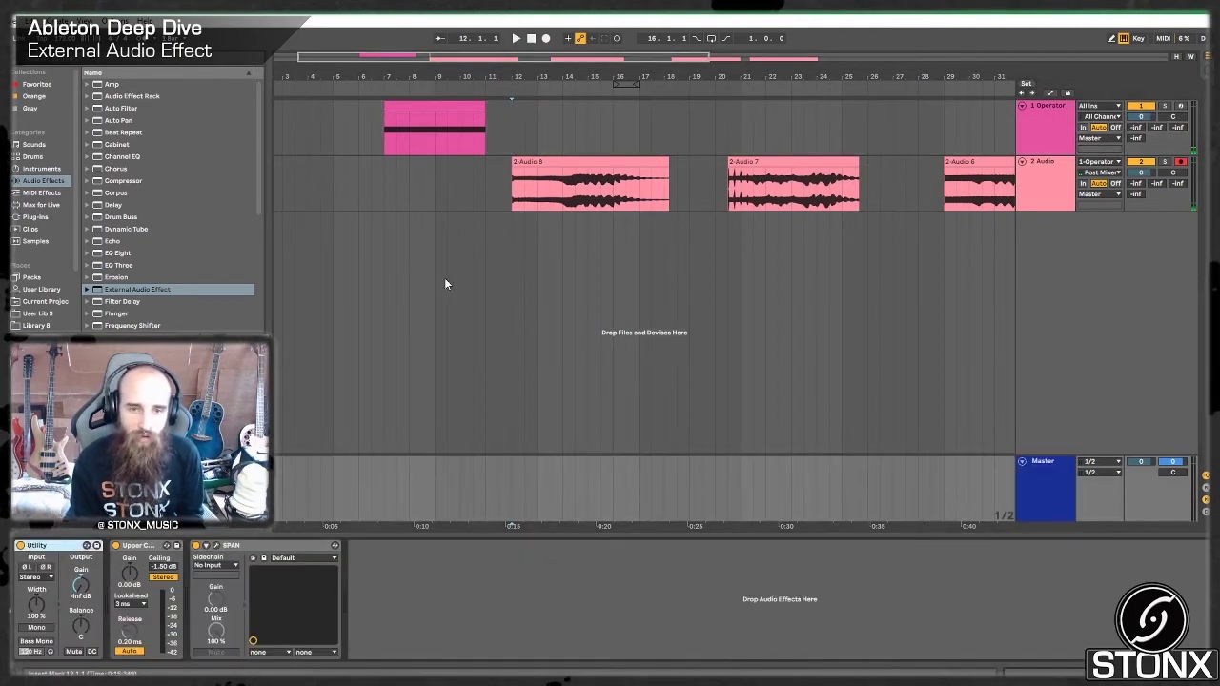
# Play the 2-Audio 8 take from bar 12 and stop near bar 18.
pyautogui.click(545, 157)
pyautogui.press('space')
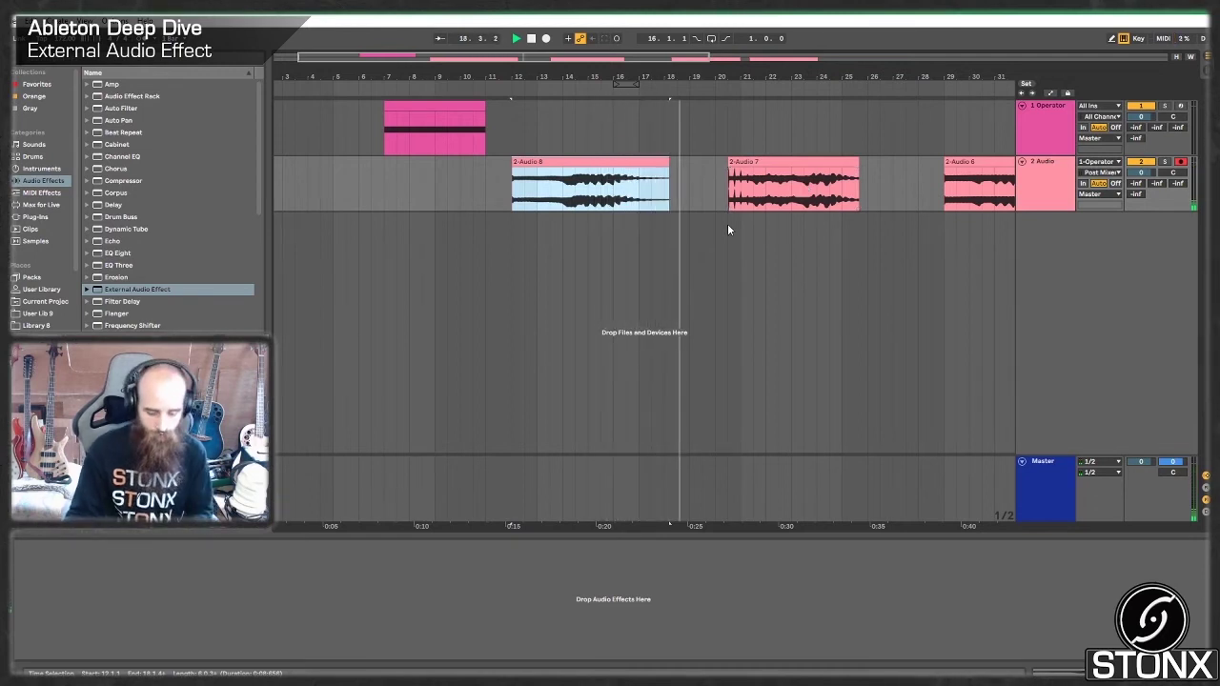
pyautogui.press('space')
pyautogui.click(1031, 134)
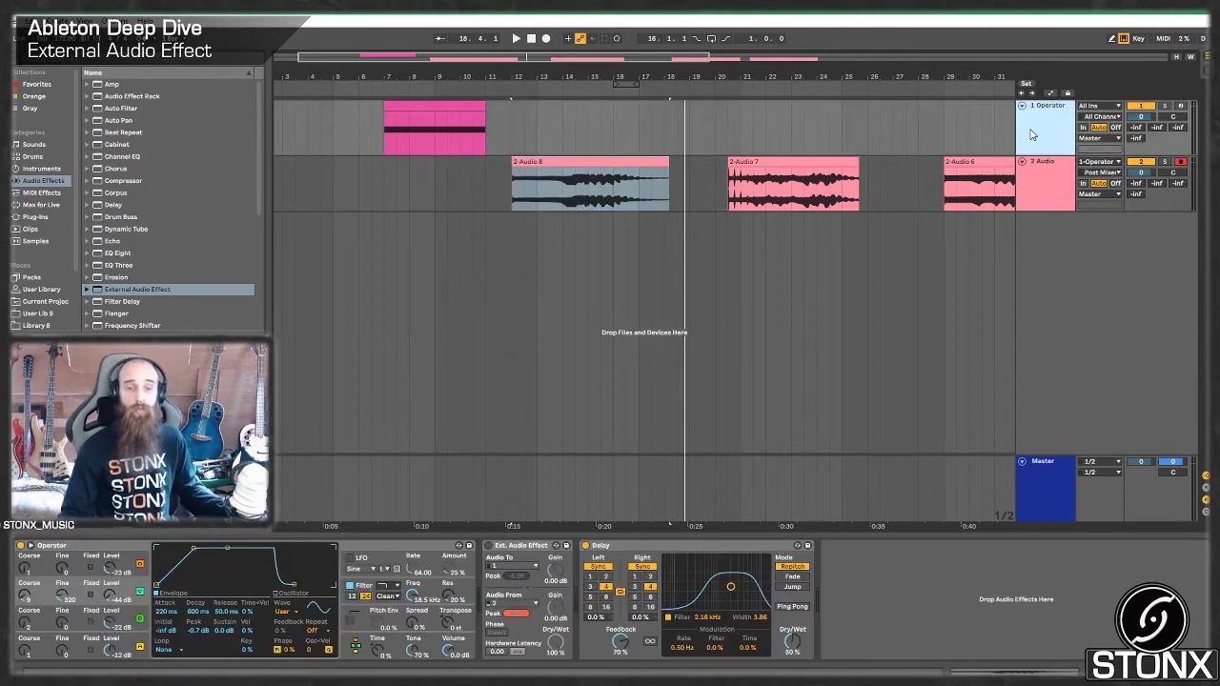